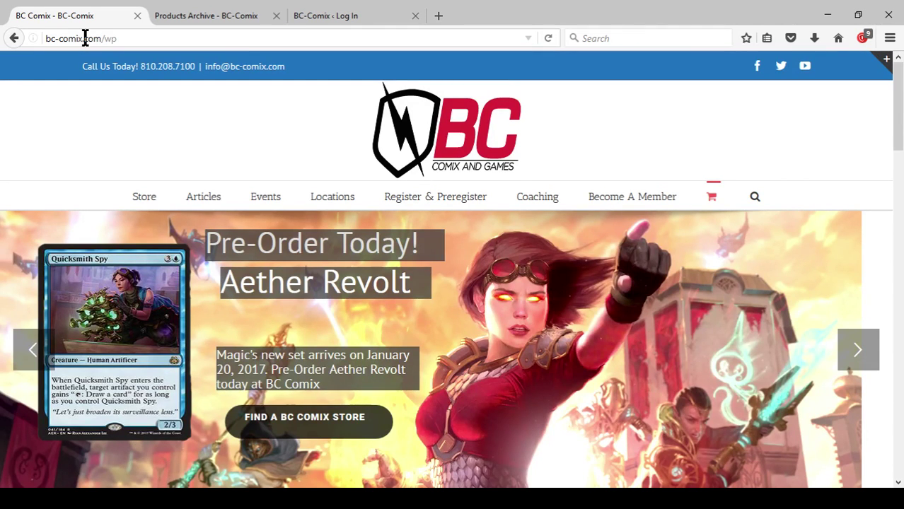
Load the BC Comix wp-admin address and log in to reach the Dashboard.
type("-admin/")
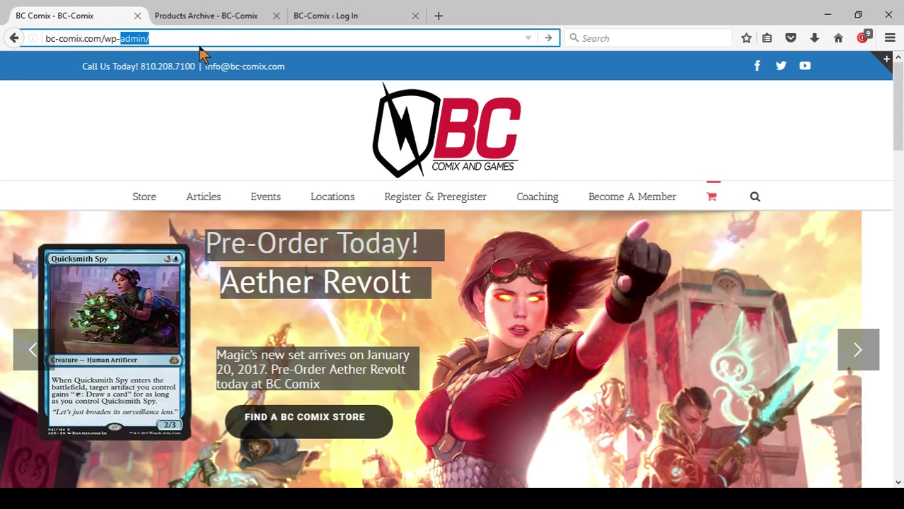
key("Return")
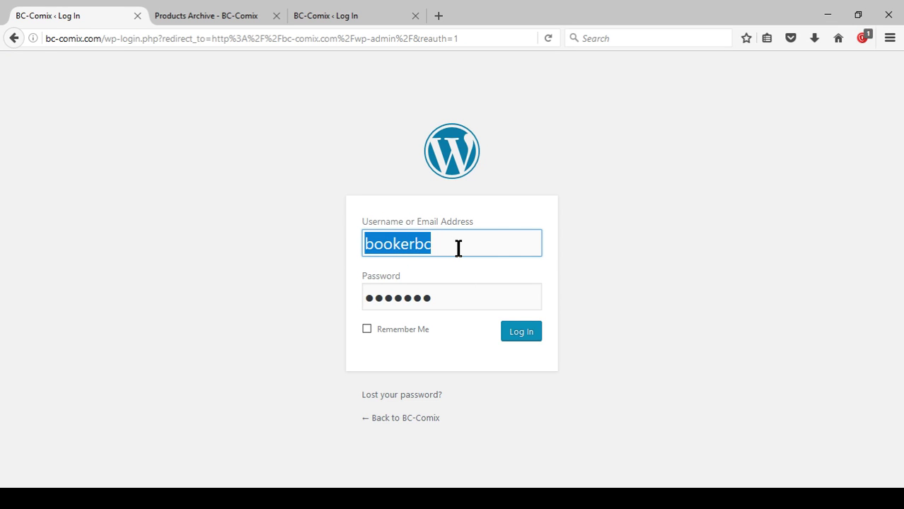
left_click(522, 334)
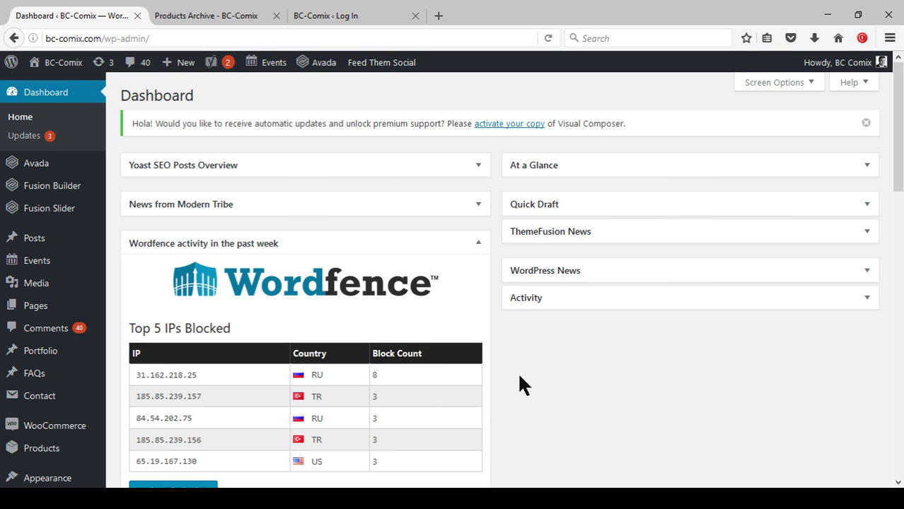
Open the WooCommerce Products list from the admin sidebar.
scroll(528, 362, "down", 2)
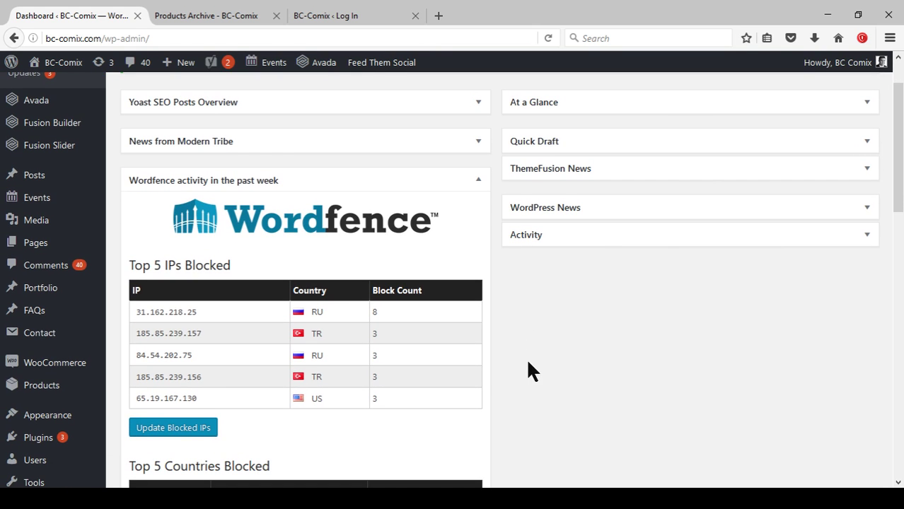
mouse_move(71, 375)
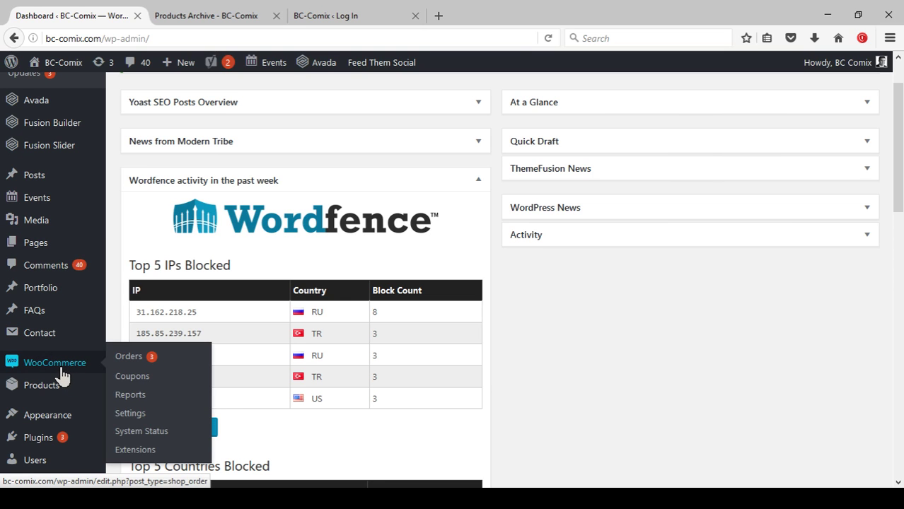
mouse_move(46, 392)
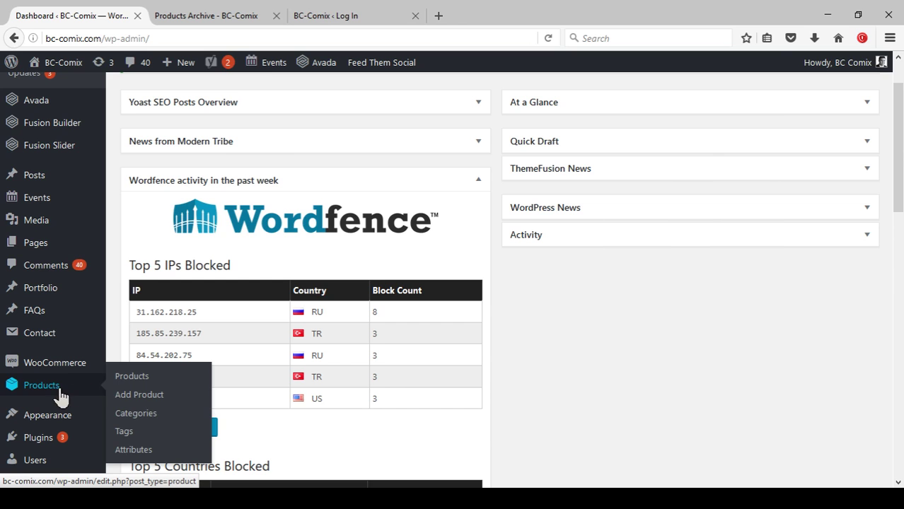
left_click(133, 377)
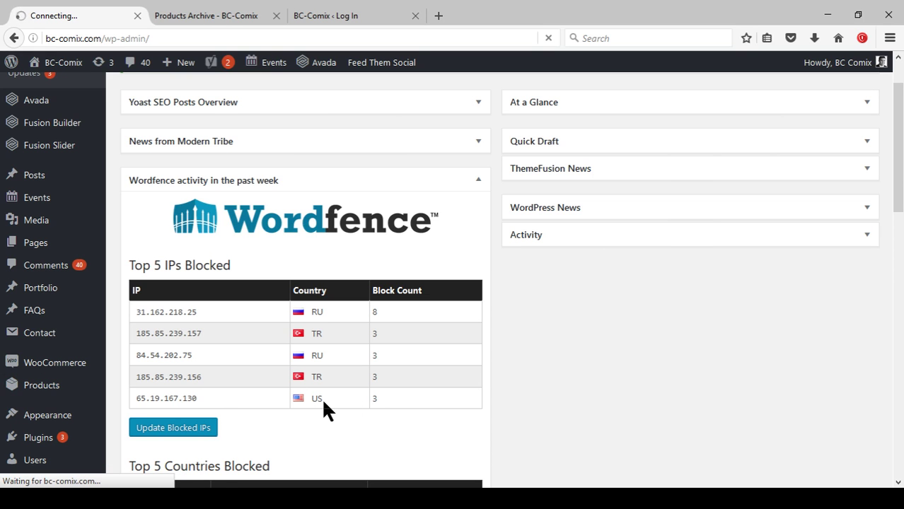
Look over the public BC Comix Shop page in the other tab.
left_click(223, 17)
scroll(588, 330, "down", 2)
scroll(582, 334, "up", 4)
scroll(584, 347, "up", 5)
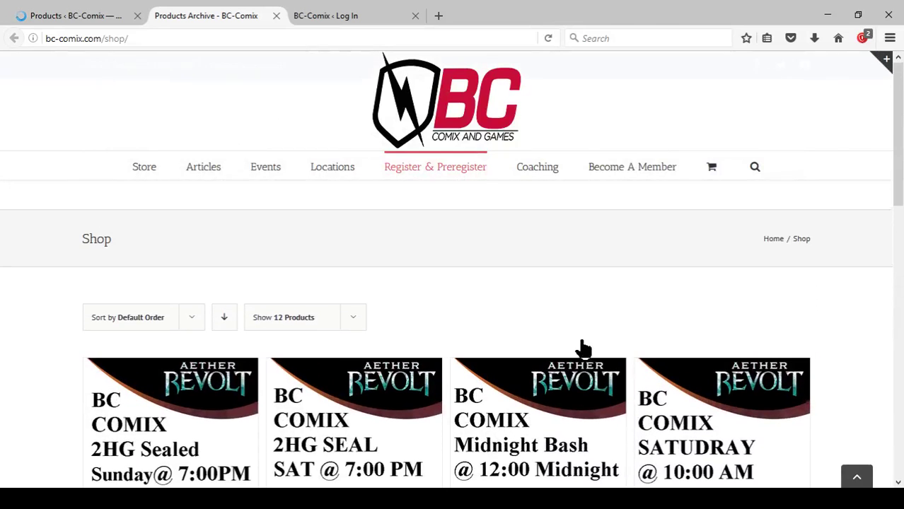
Back in the admin Products list, sort the products by SKU and browse them.
left_click(79, 22)
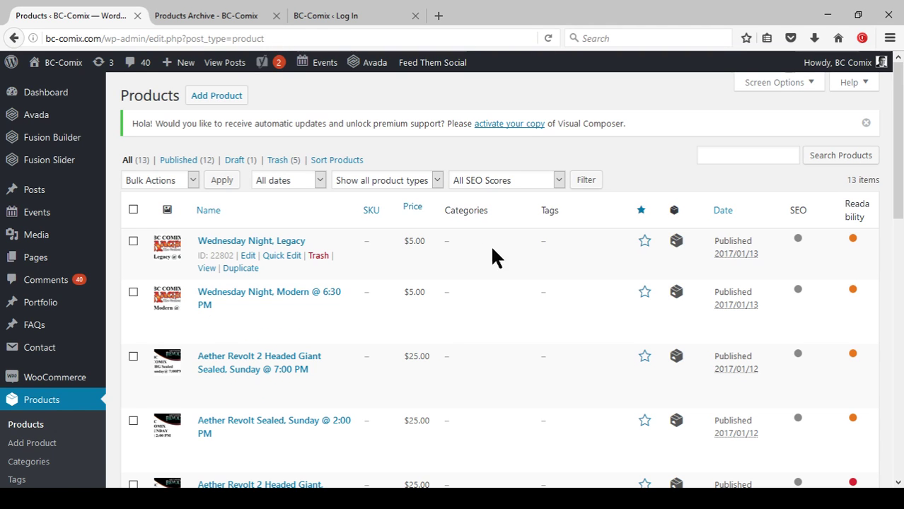
scroll(549, 258, "down", 2)
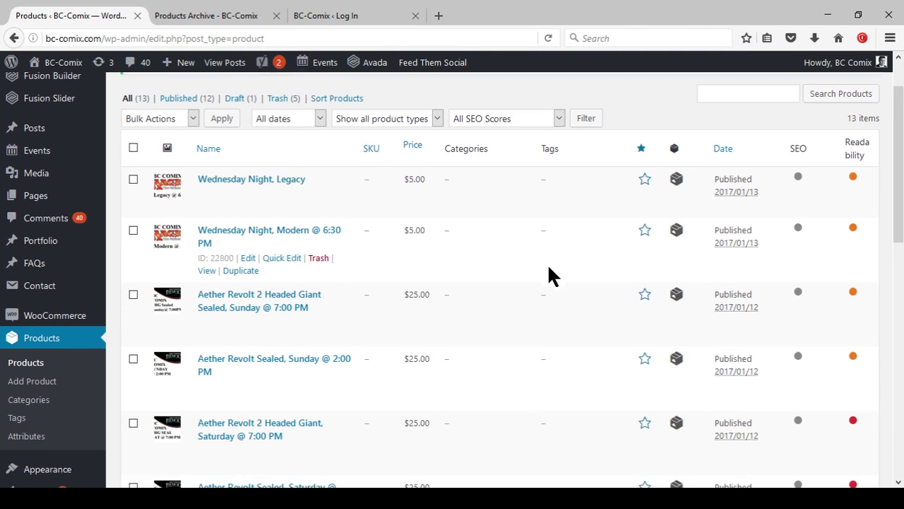
left_click(371, 149)
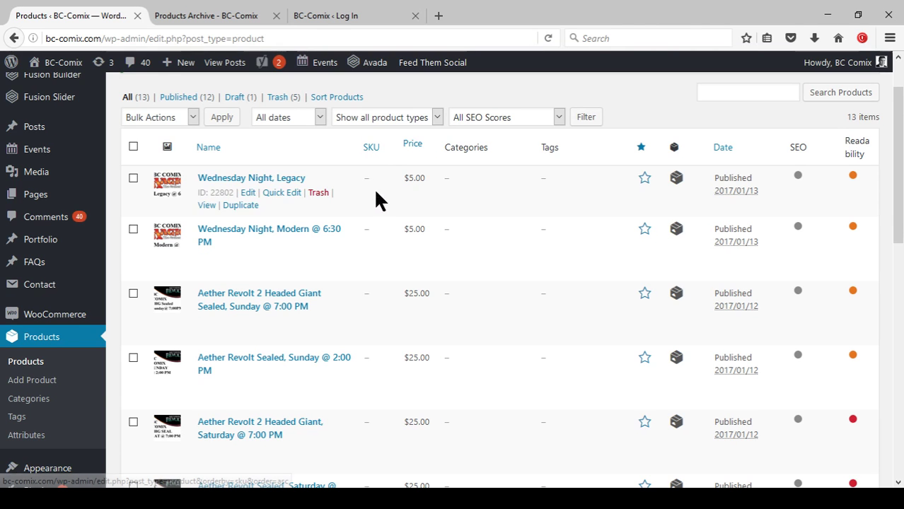
scroll(511, 319, "down", 3)
scroll(549, 241, "down", 2)
scroll(527, 258, "down", 3)
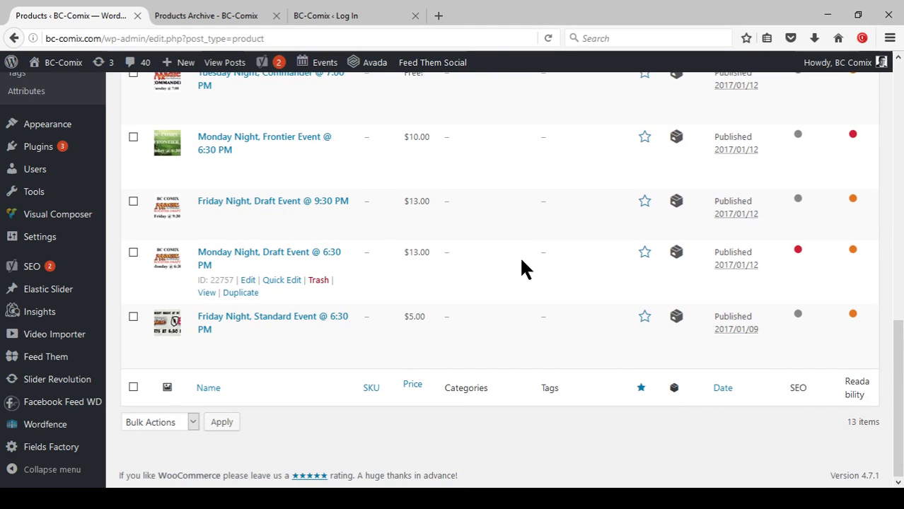
scroll(534, 273, "up", 5)
scroll(534, 274, "up", 3)
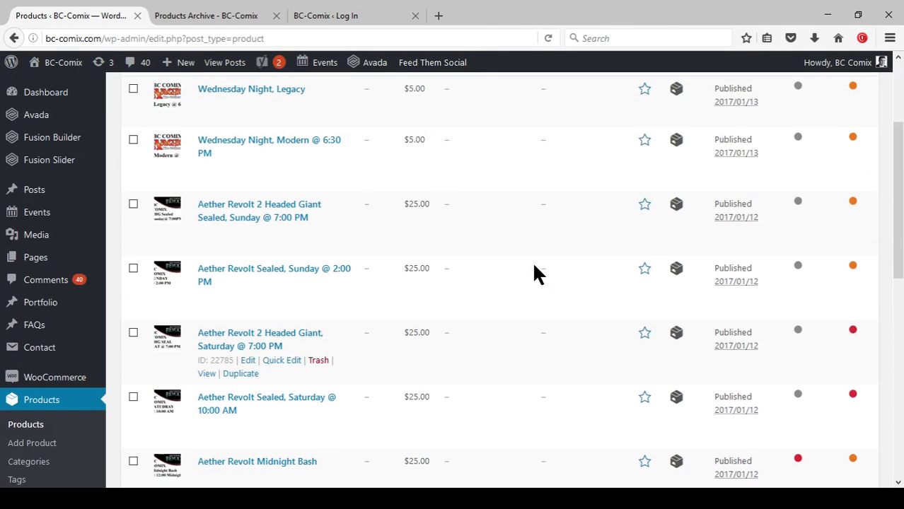
scroll(535, 274, "up", 3)
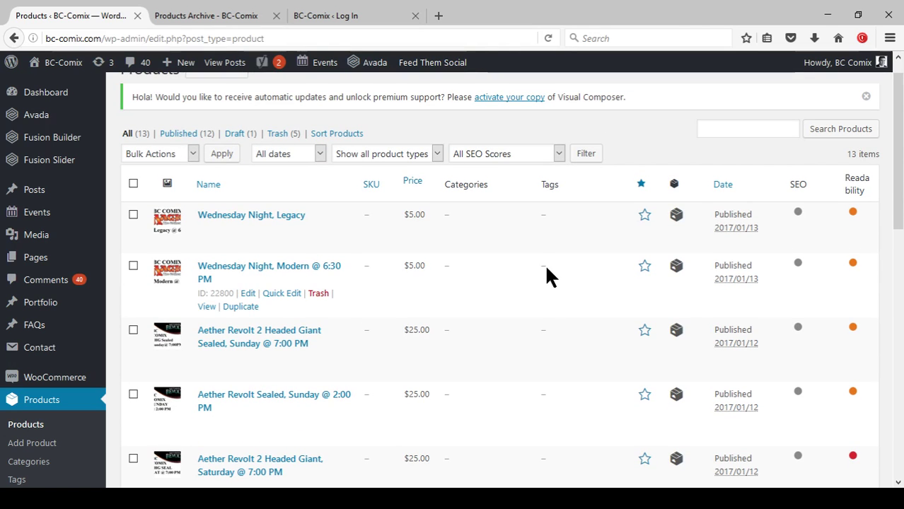
scroll(490, 289, "up", 1)
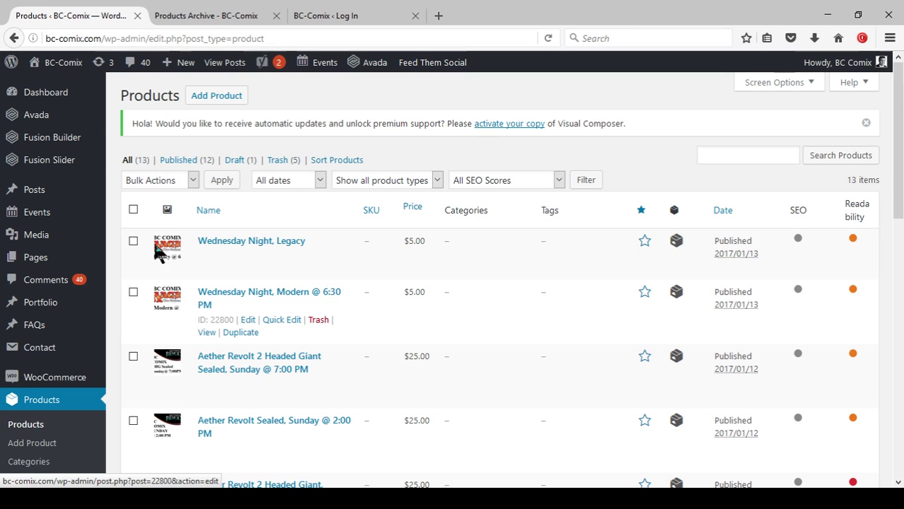
scroll(149, 252, "down", 1)
scroll(148, 253, "down", 3)
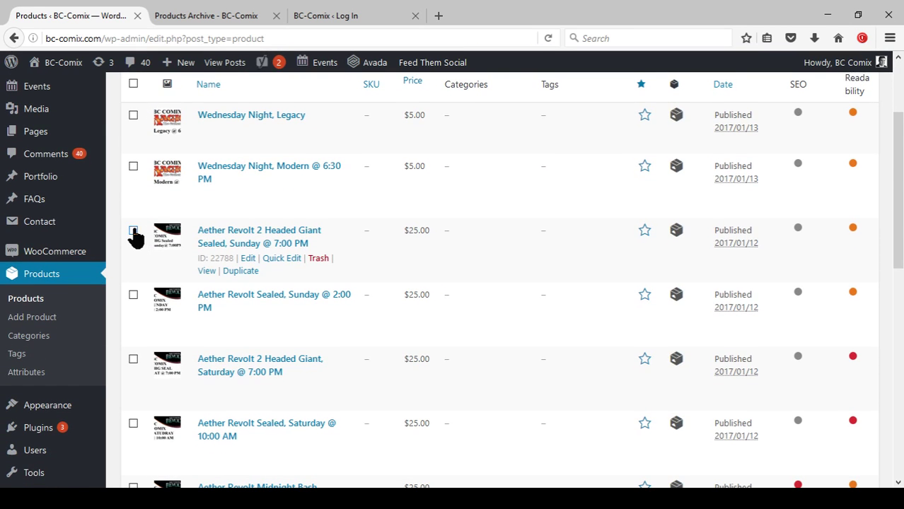
Trash the draft product Tuesday Night, Standard @ 6:30 PM.
left_click(133, 230)
left_click(133, 295)
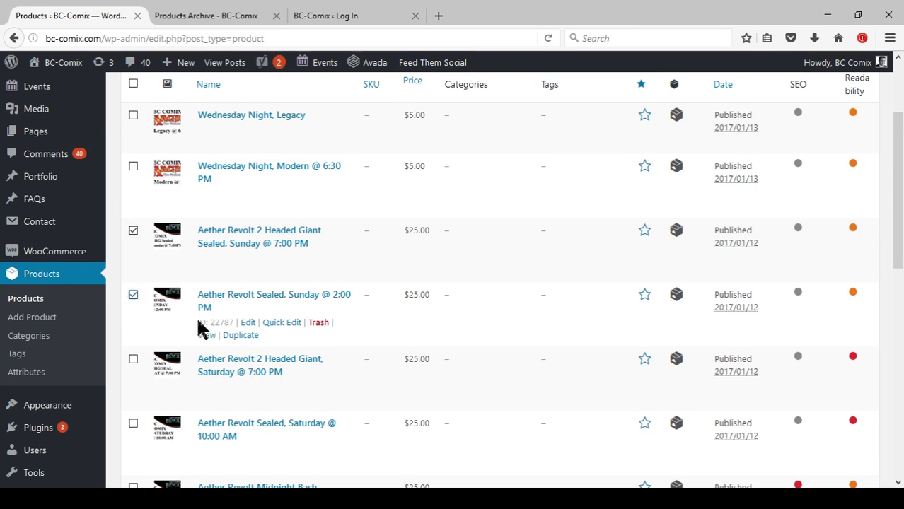
left_click(133, 230)
left_click(133, 295)
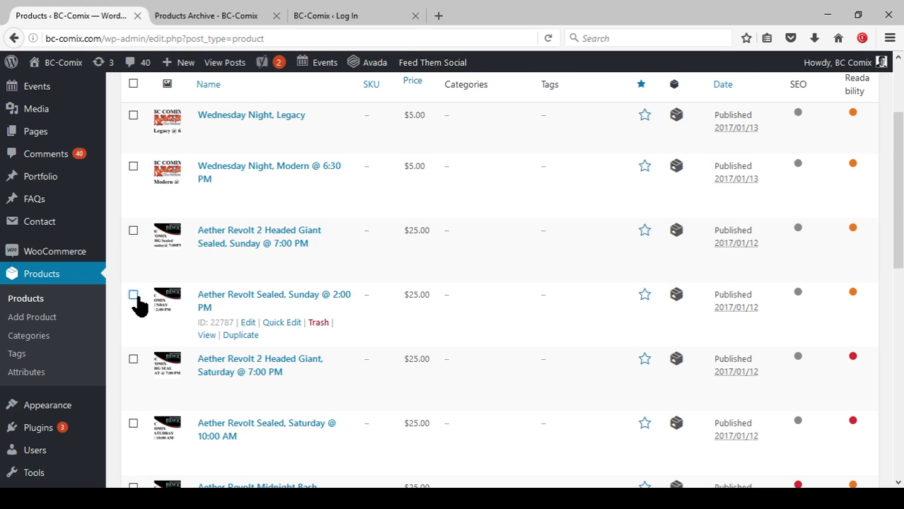
scroll(212, 333, "down", 3)
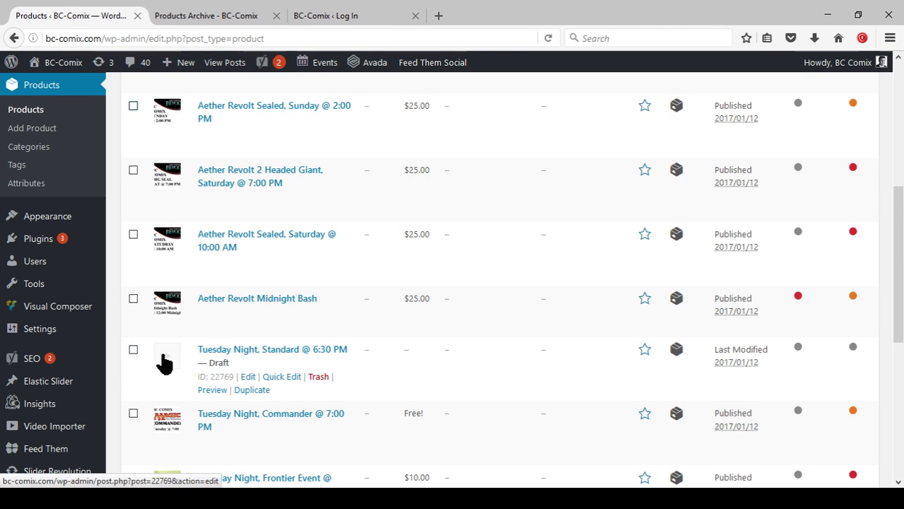
left_click(318, 377)
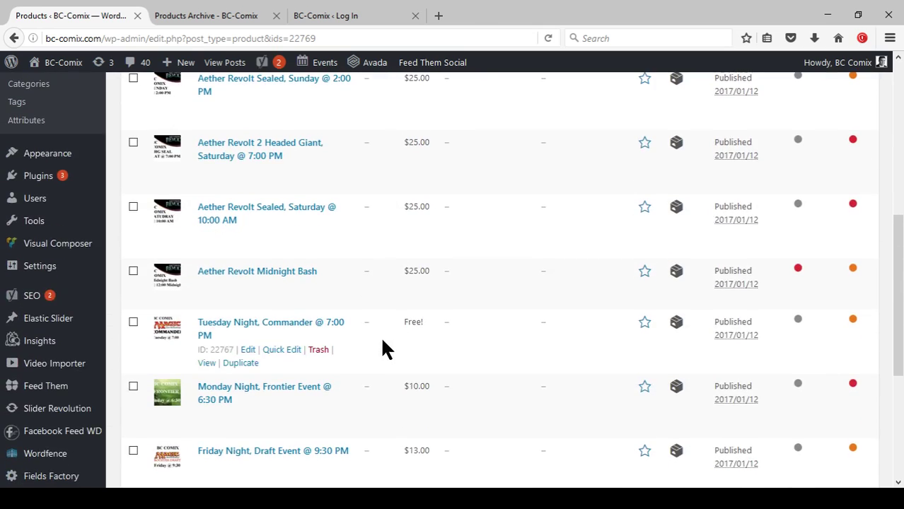
scroll(325, 278, "down", 2)
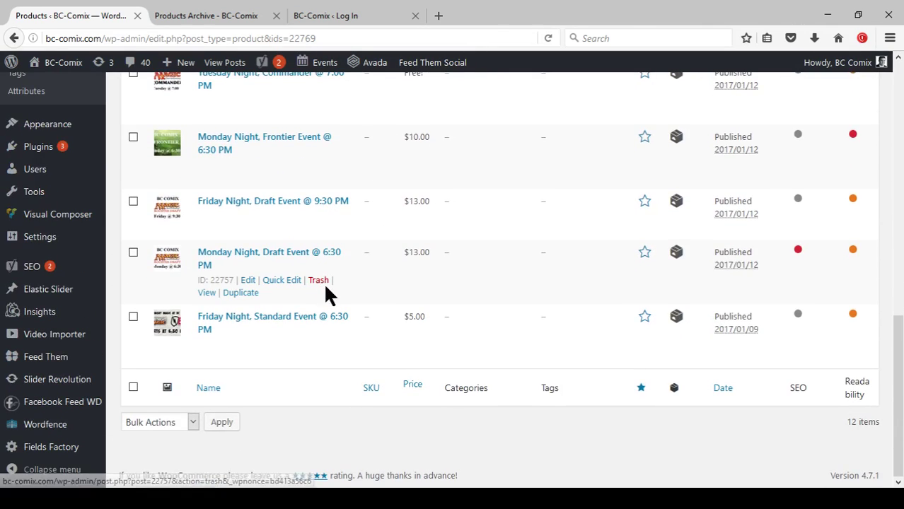
left_click(319, 280)
scroll(323, 283, "up", 10)
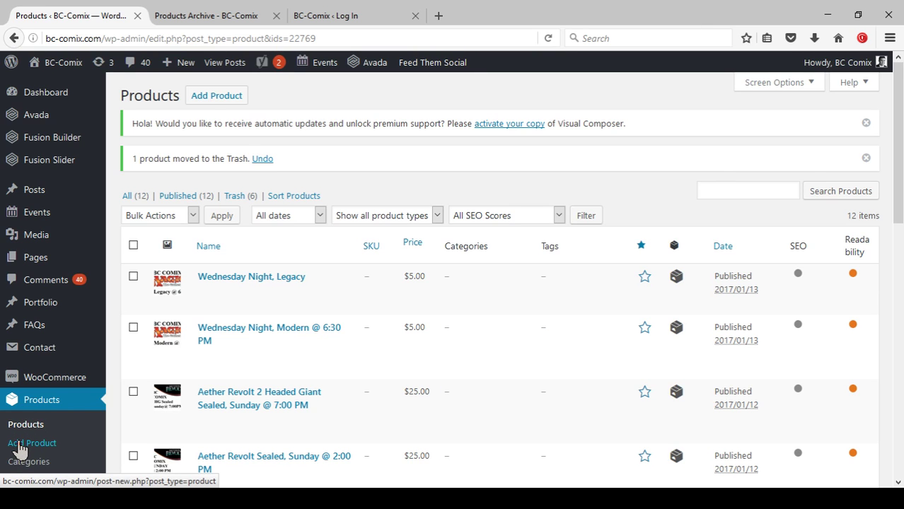
Start a new product with Add Product and look over the edit page.
left_click(211, 96)
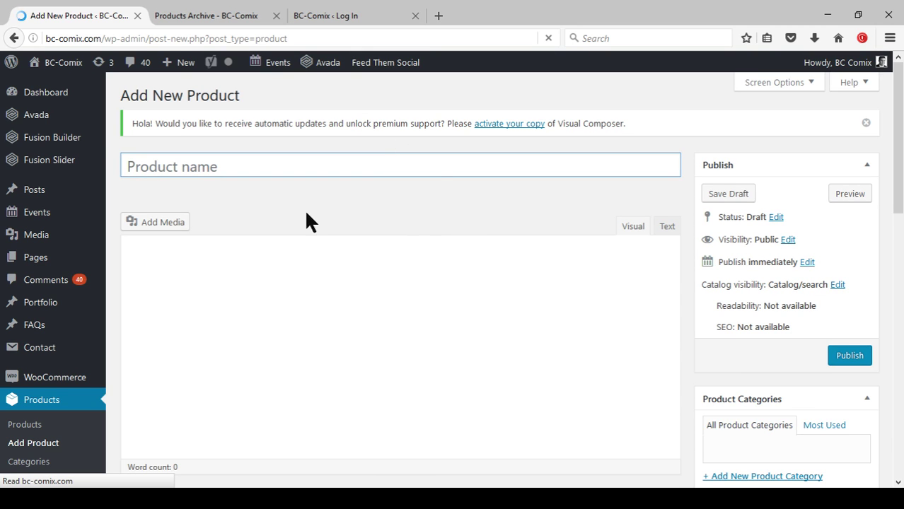
scroll(442, 236, "down", 1)
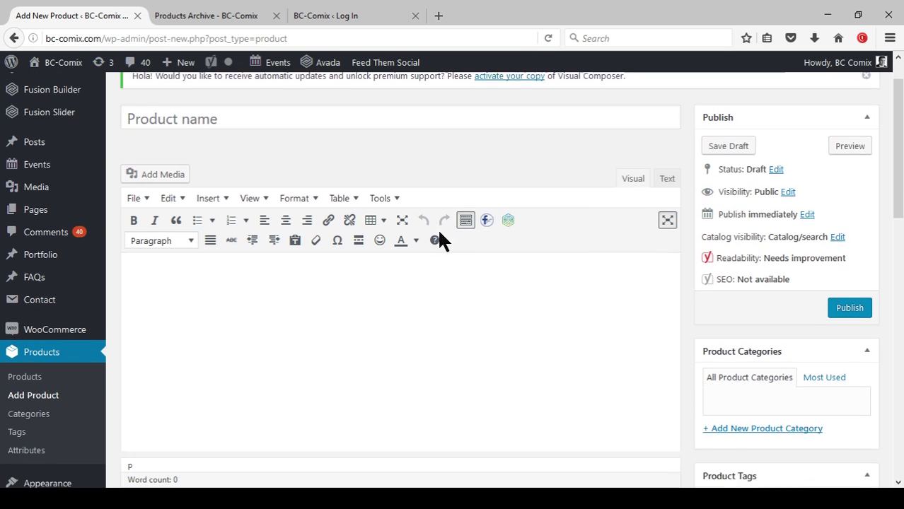
scroll(450, 287, "down", 3)
scroll(439, 297, "down", 9)
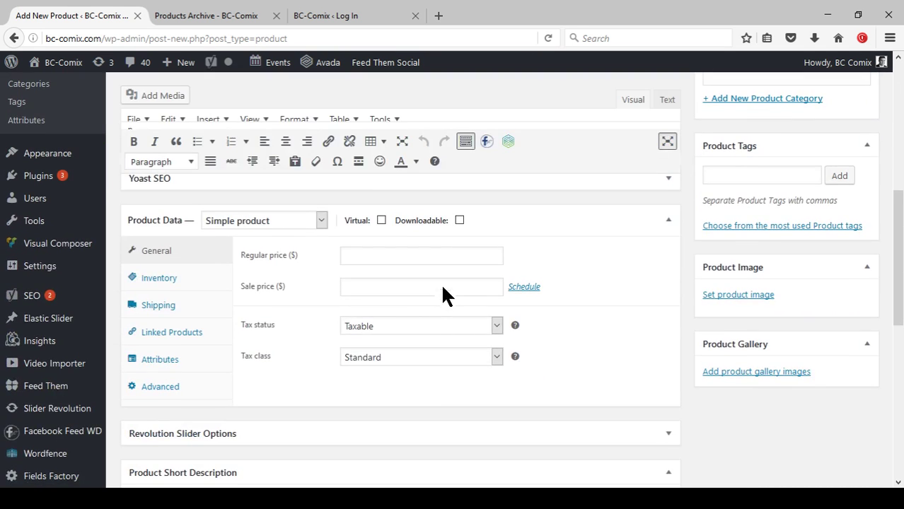
scroll(545, 345, "up", 15)
scroll(543, 322, "up", 2)
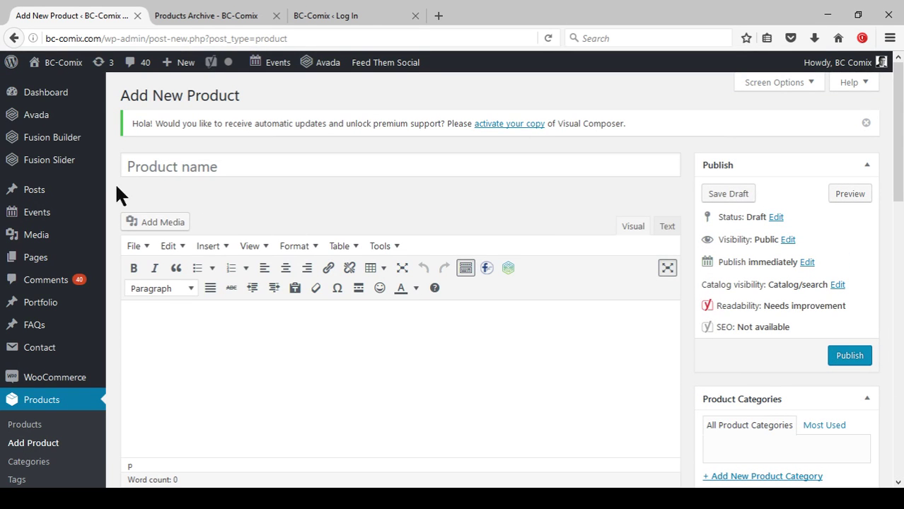
Name the new product 'Bob, The Great King'.
left_click(234, 169)
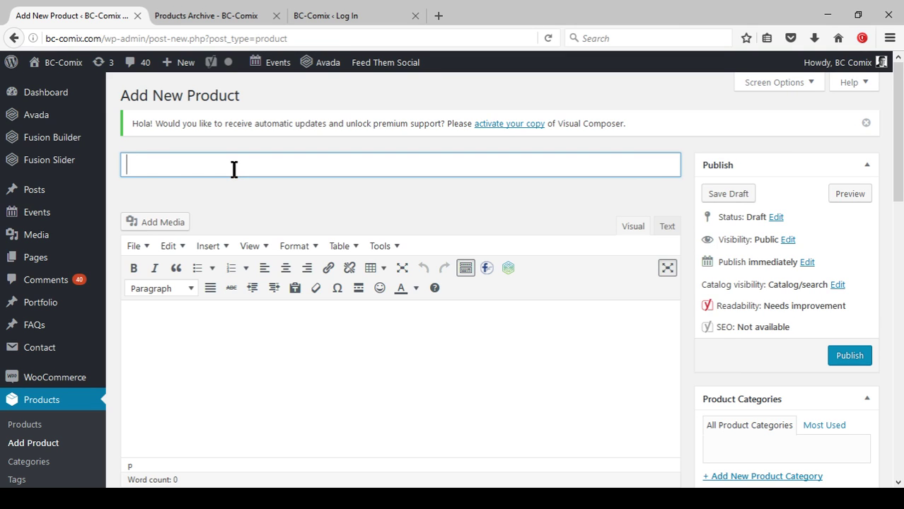
type("Bob, The Grewatt")
key("BackSpace")
key("BackSpace")
key("BackSpace")
key("BackSpace")
type("eat King")
key("BackSpace")
key("BackSpace")
key("BackSpace")
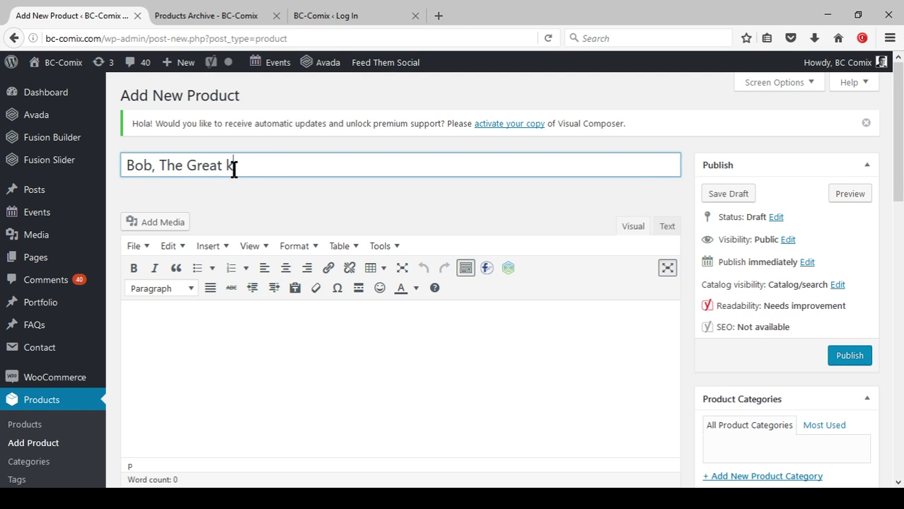
type("ing")
key("Tab")
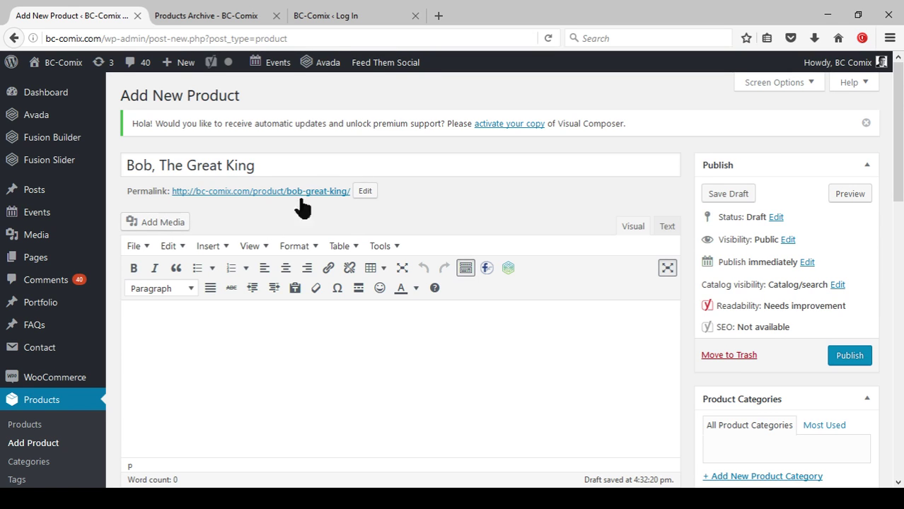
Try uploading a file in Insert Media, then cancel and close it without inserting anything.
left_click(160, 223)
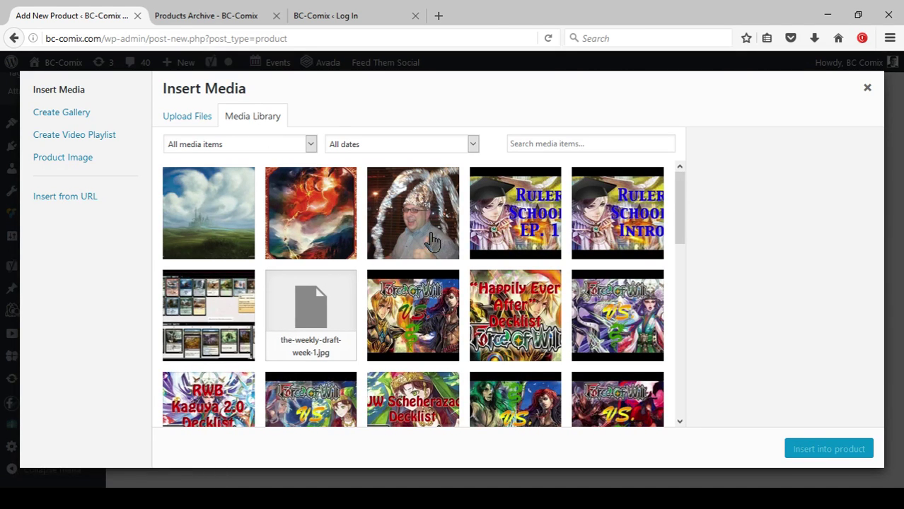
scroll(428, 241, "down", 15)
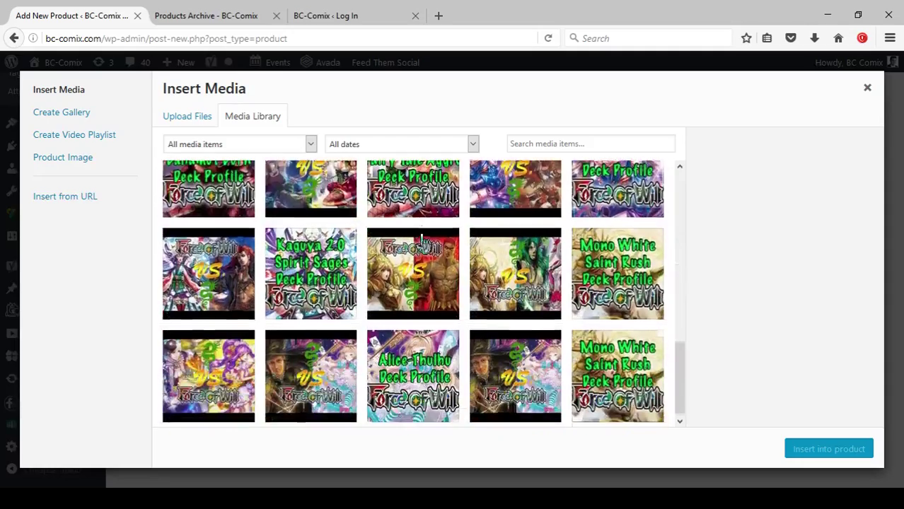
scroll(422, 240, "up", 15)
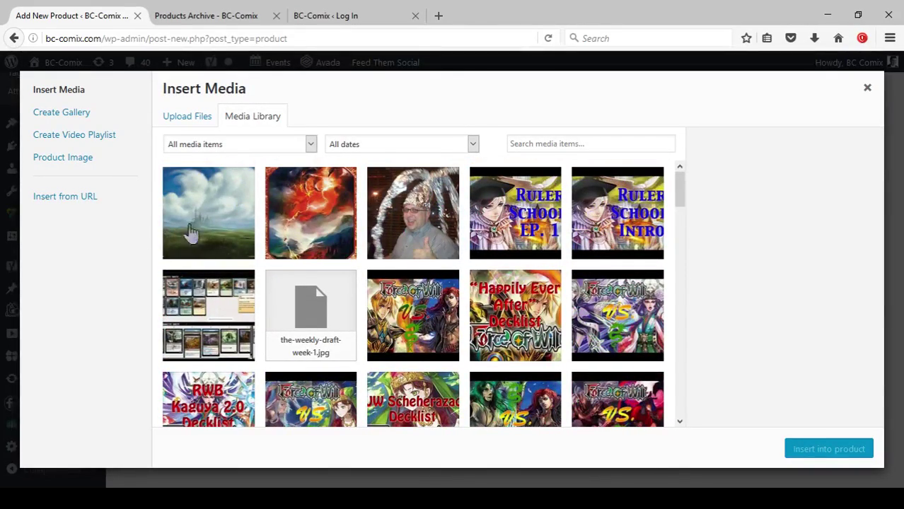
left_click(186, 124)
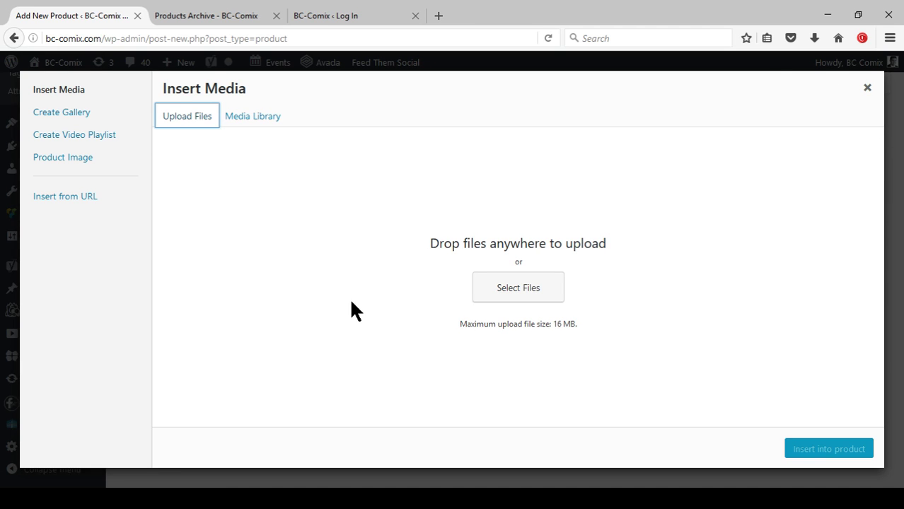
left_click(512, 292)
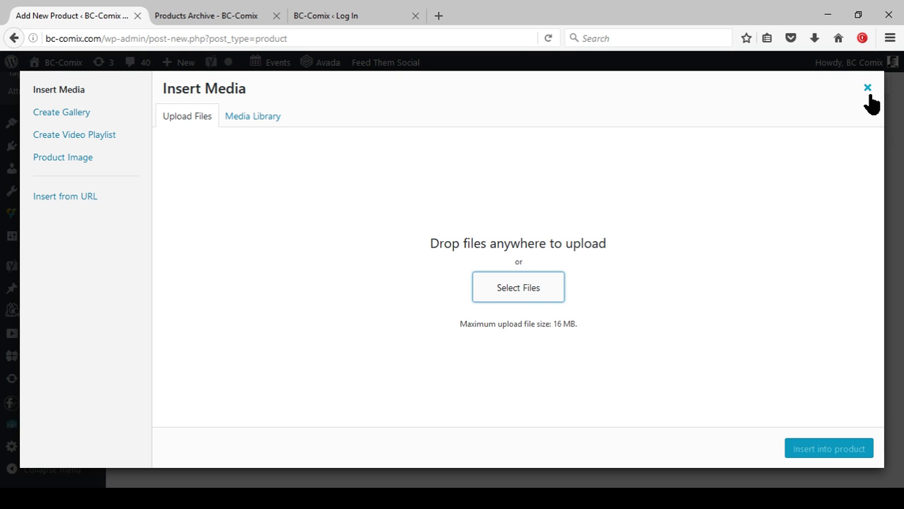
left_click(867, 90)
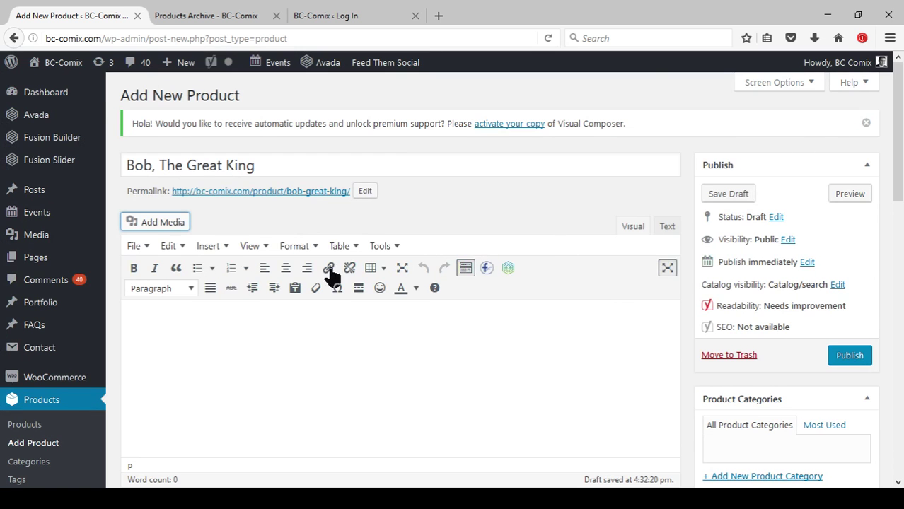
Insert the Bob4Sale photo from the Media Library into the product description.
left_click(158, 224)
left_click(251, 117)
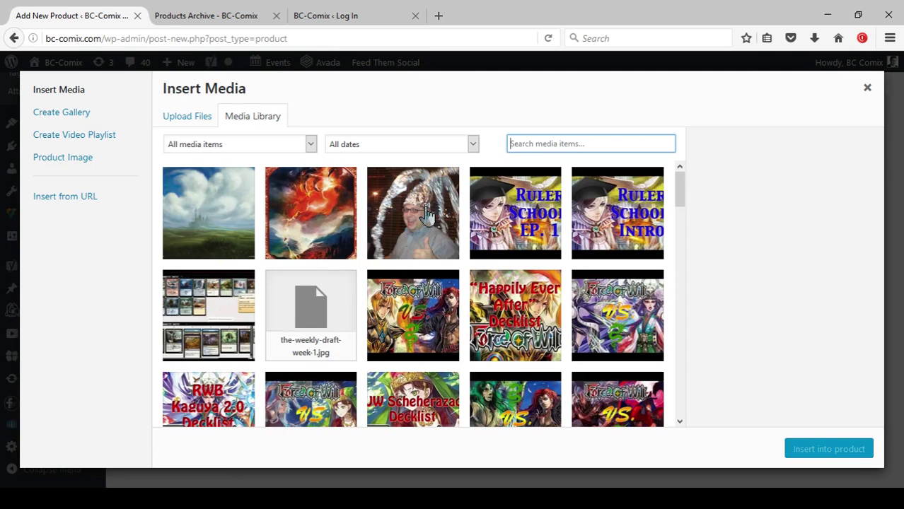
left_click(428, 216)
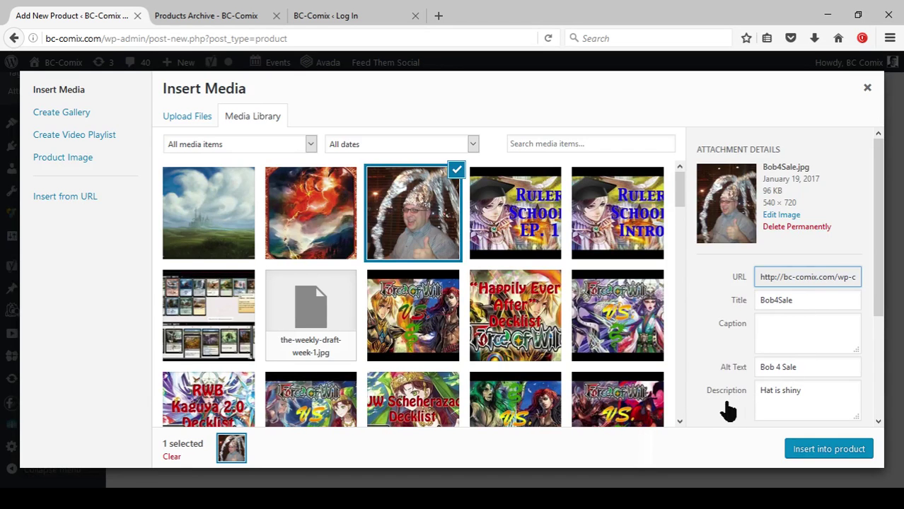
left_click(825, 450)
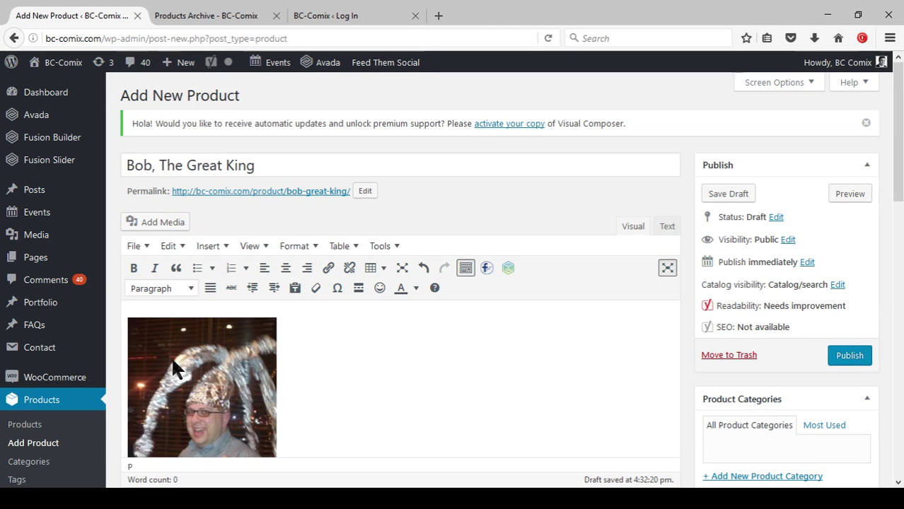
scroll(423, 372, "down", 1)
scroll(424, 372, "down", 3)
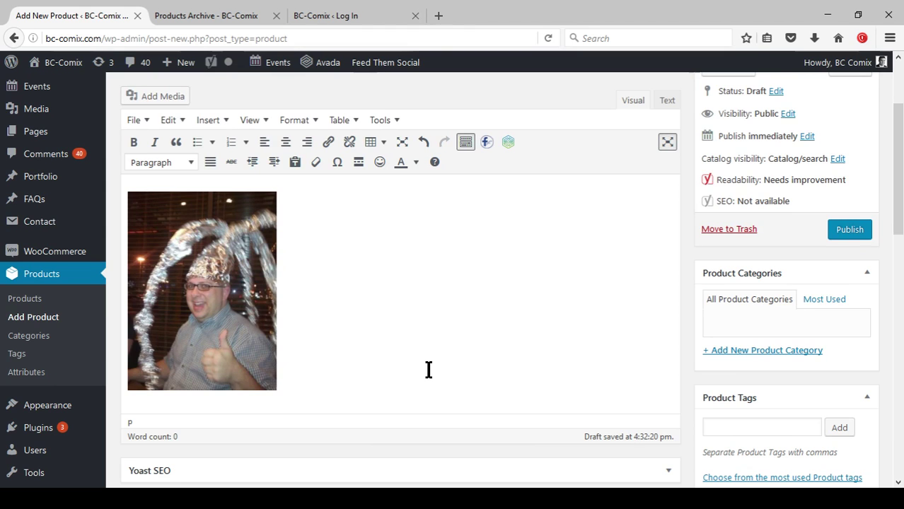
key("Return")
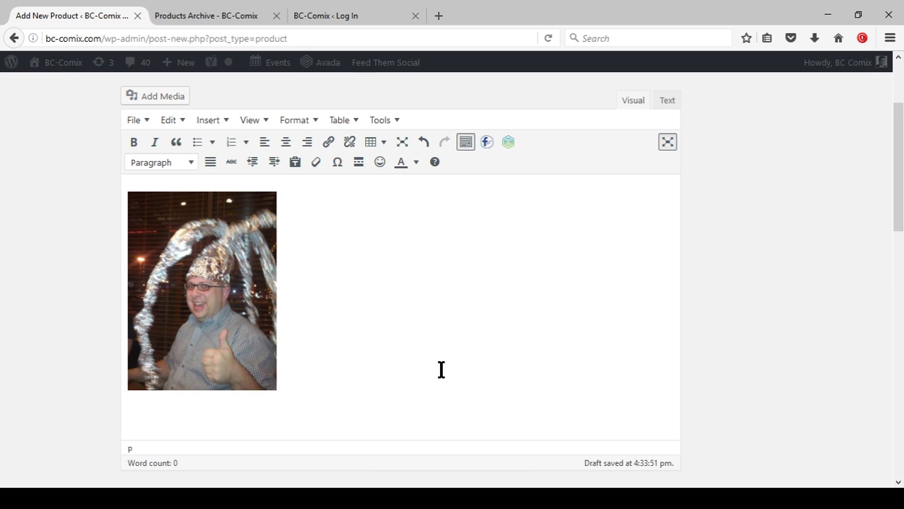
Type 'All hail the Great King Bob! Buy Bob for the low price of free! You get 10 minutes of Bob's Time.' below the photo.
type("ll hail the Great K")
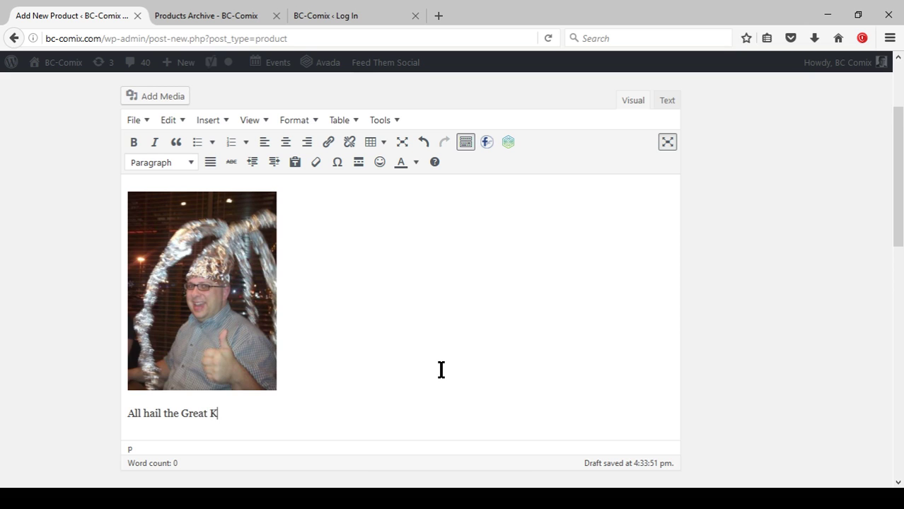
type("ing Bob, Bu")
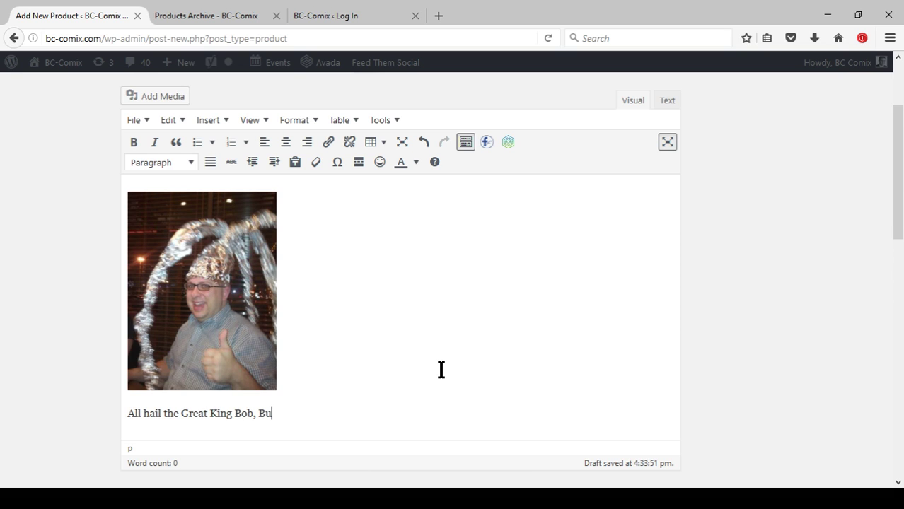
key("BackSpace")
key("BackSpace")
key("BackSpace")
type("Buy Bob tfor the low price of free")
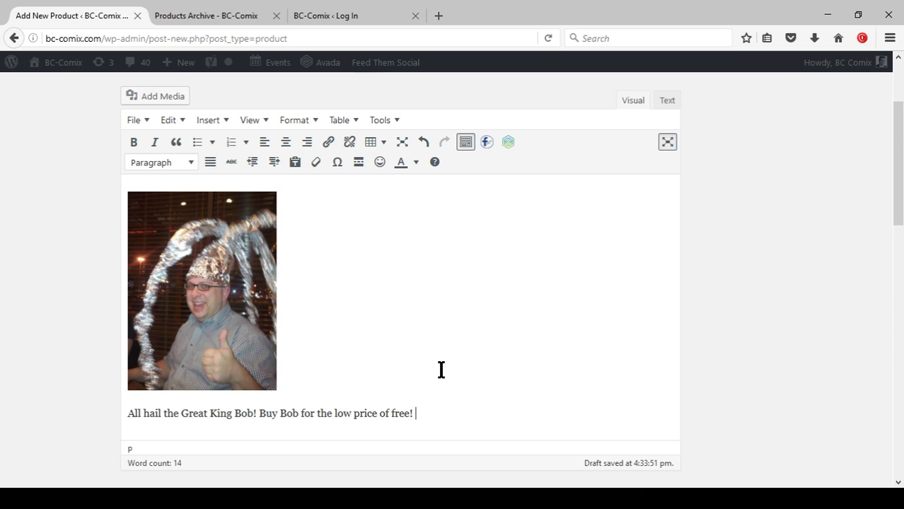
type("! TYou get 10 minutes of Bob's Time.")
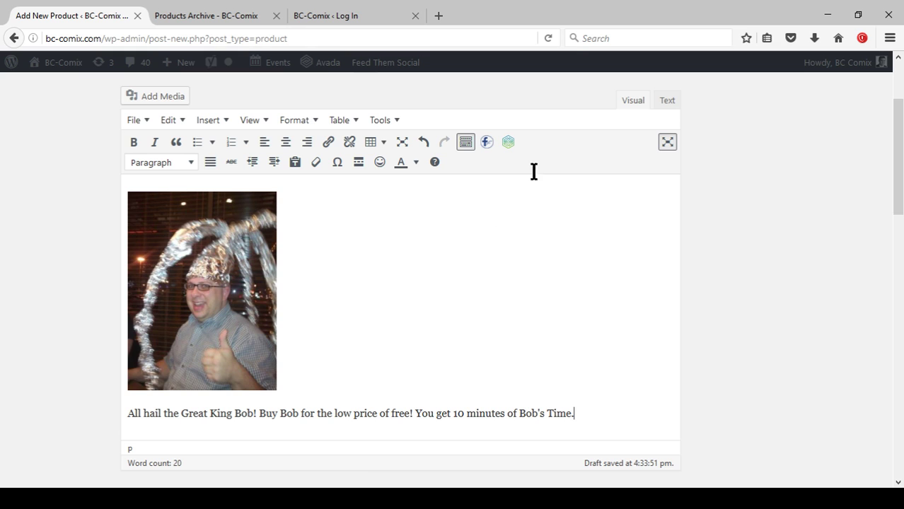
Select the photo and the All hail line in the main description.
left_click_drag(597, 421, 149, 256)
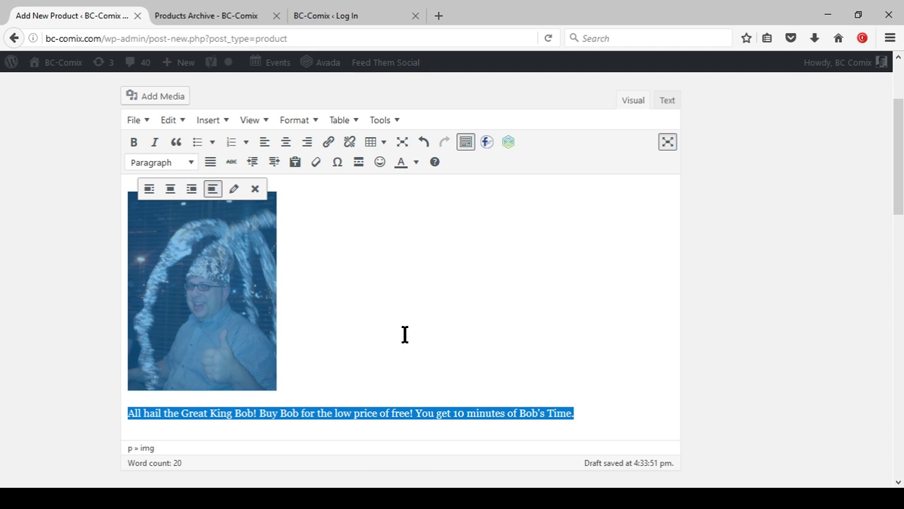
left_click(416, 315)
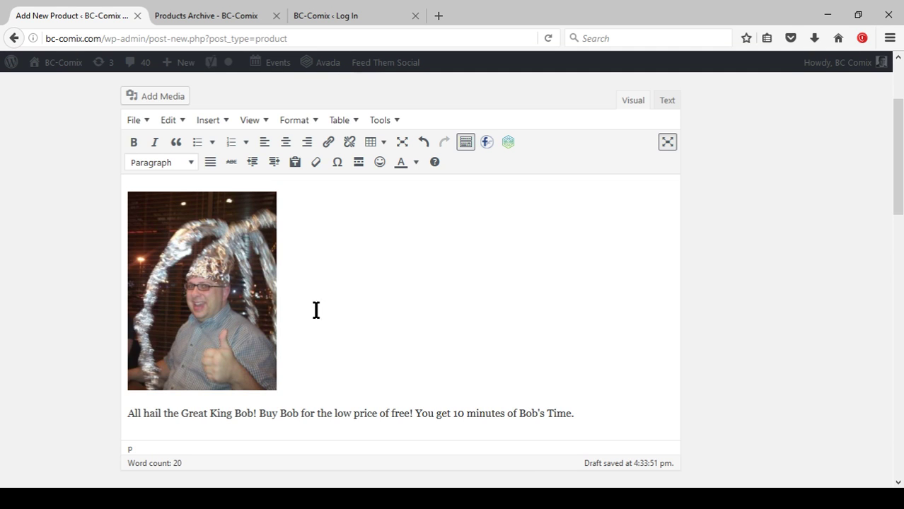
left_click_drag(618, 411, 247, 299)
key("ctrl+c")
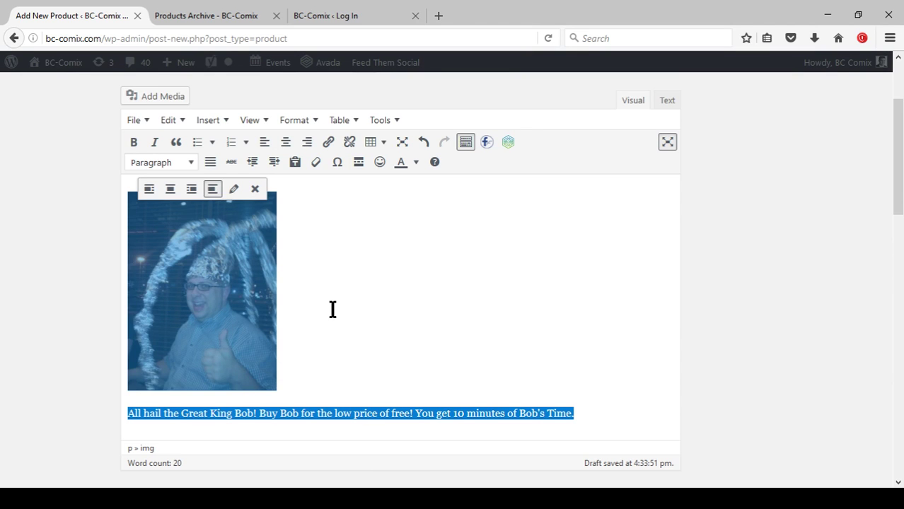
scroll(332, 309, "down", 2)
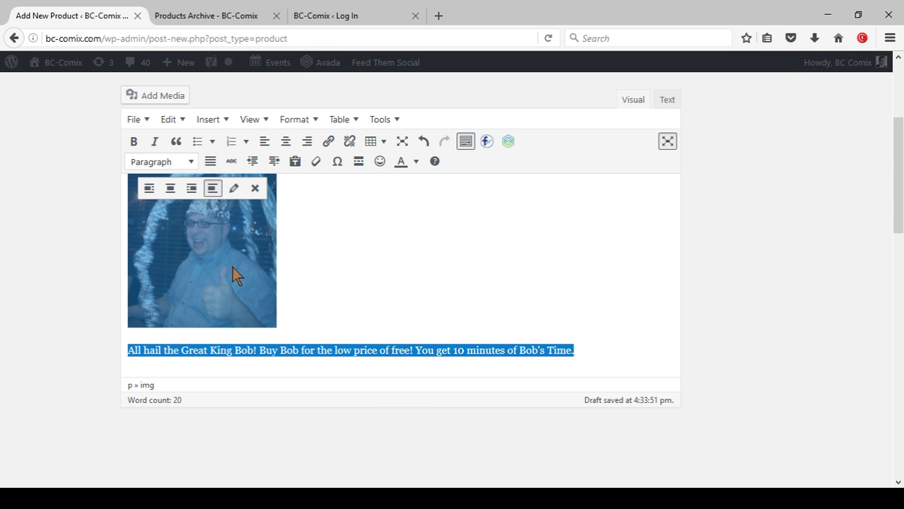
left_click(448, 275)
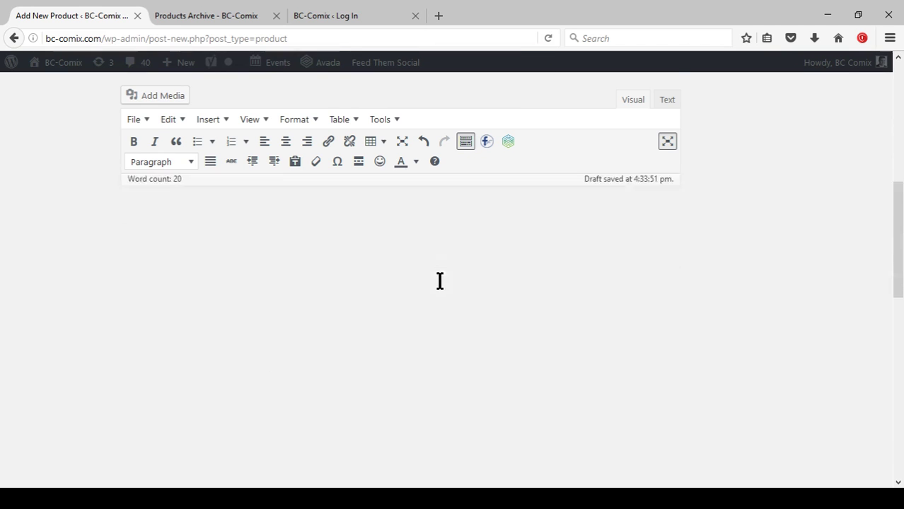
Paste the photo and line into the Product Short Description.
scroll(440, 278, "down", 5)
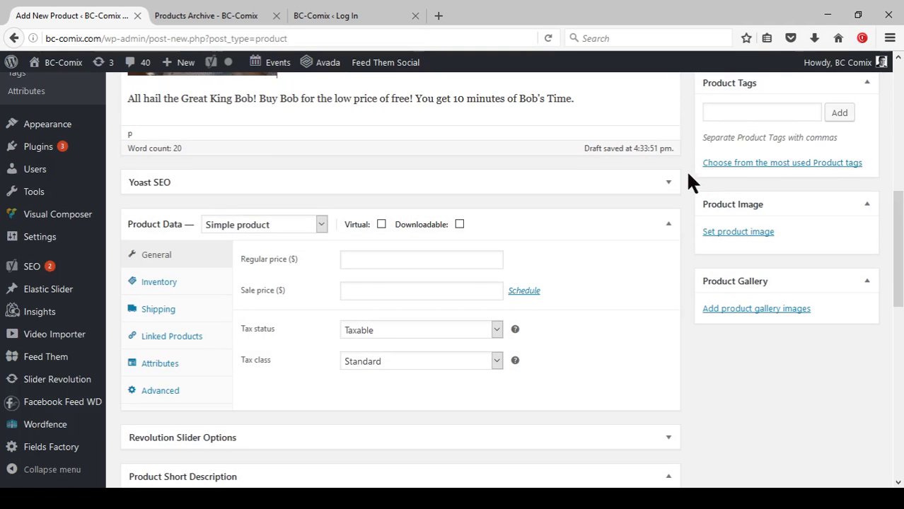
scroll(685, 186, "down", 2)
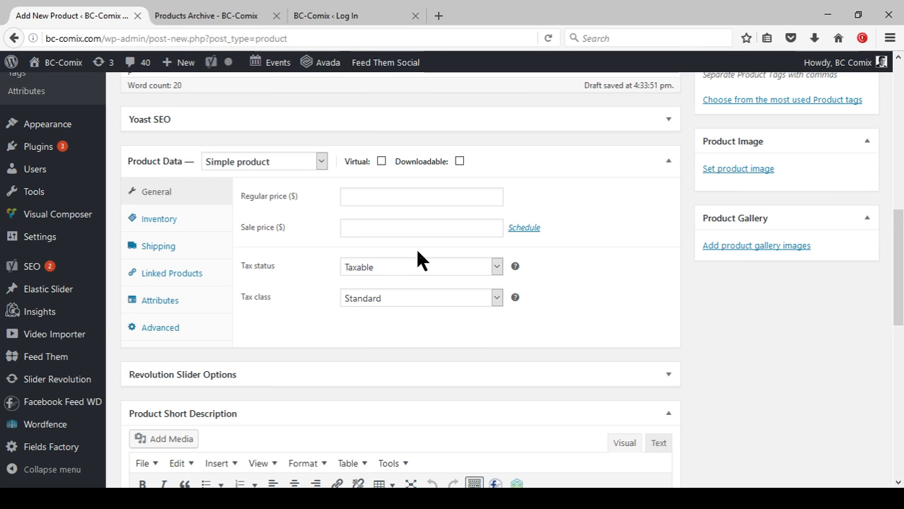
scroll(418, 258, "down", 3)
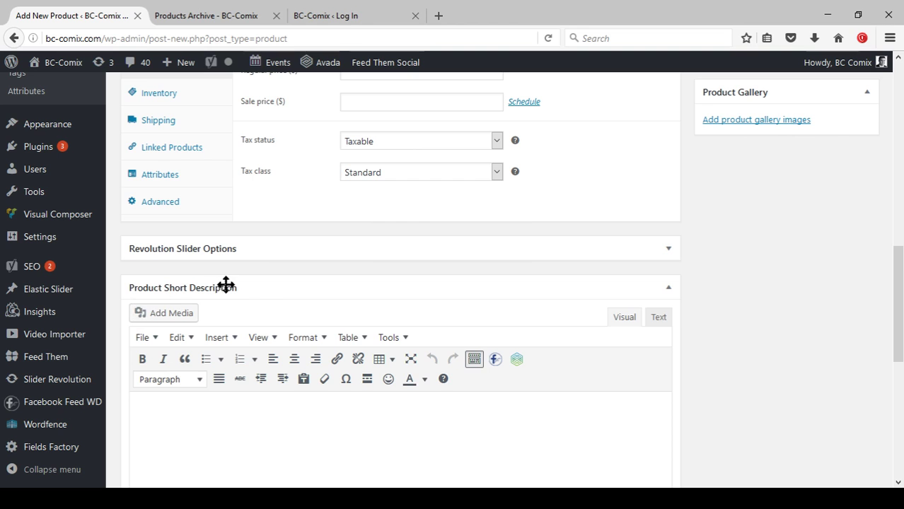
scroll(313, 284, "down", 3)
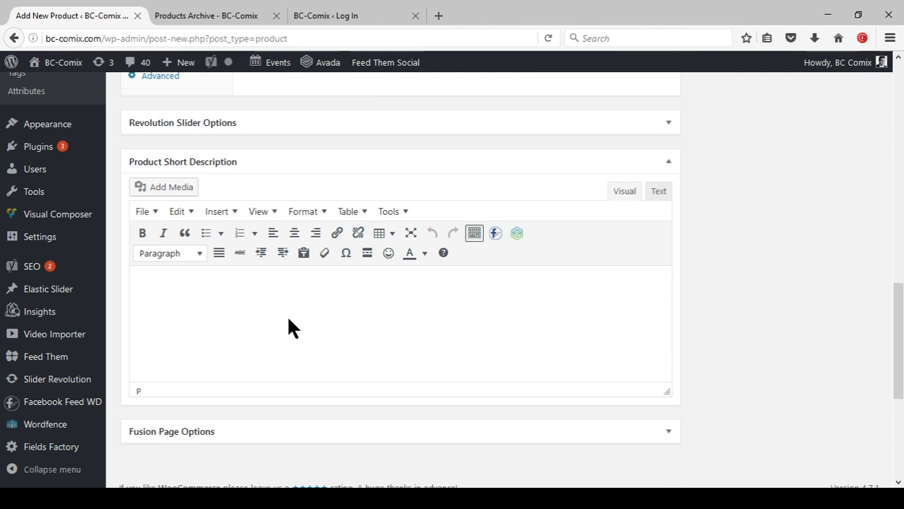
key("ctrl+v")
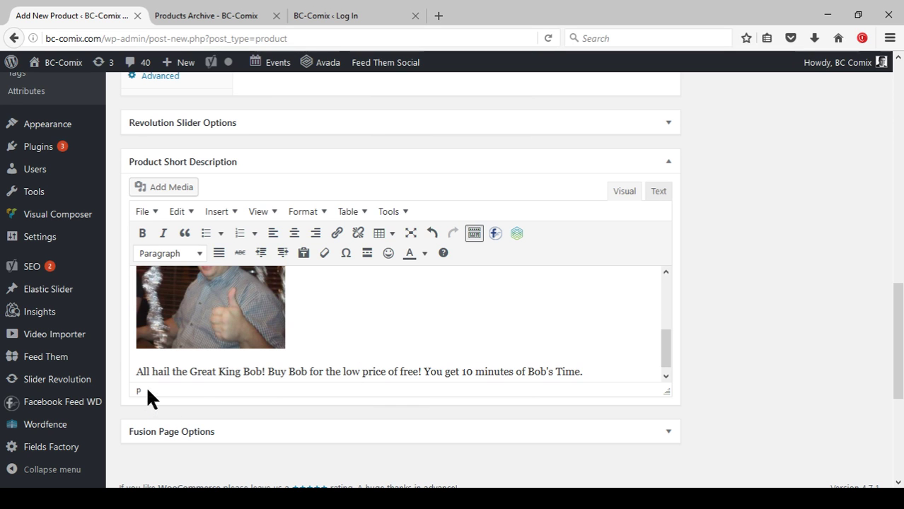
scroll(483, 343, "up", 3)
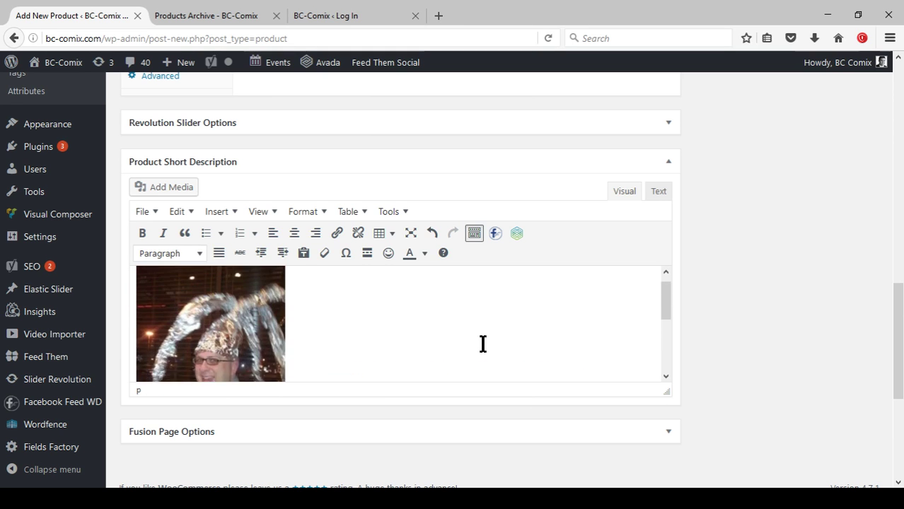
scroll(718, 347, "up", 2)
scroll(717, 337, "up", 3)
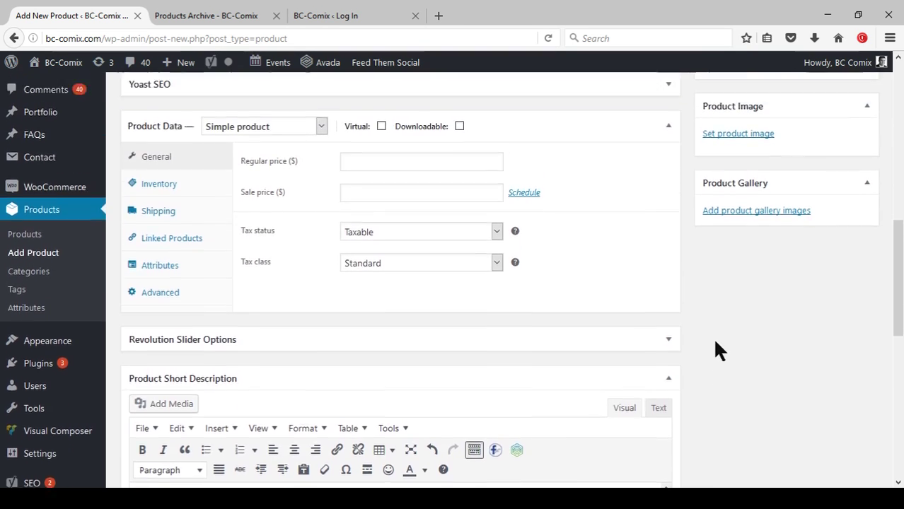
Glance at the BC Comix shop page in the other tab.
scroll(552, 345, "up", 3)
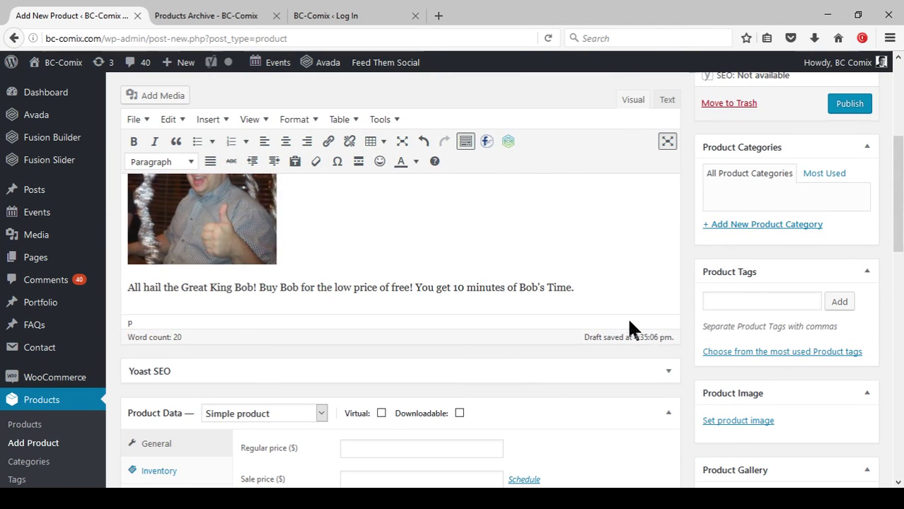
scroll(470, 285, "up", 2)
scroll(520, 296, "down", 3)
scroll(520, 296, "down", 1)
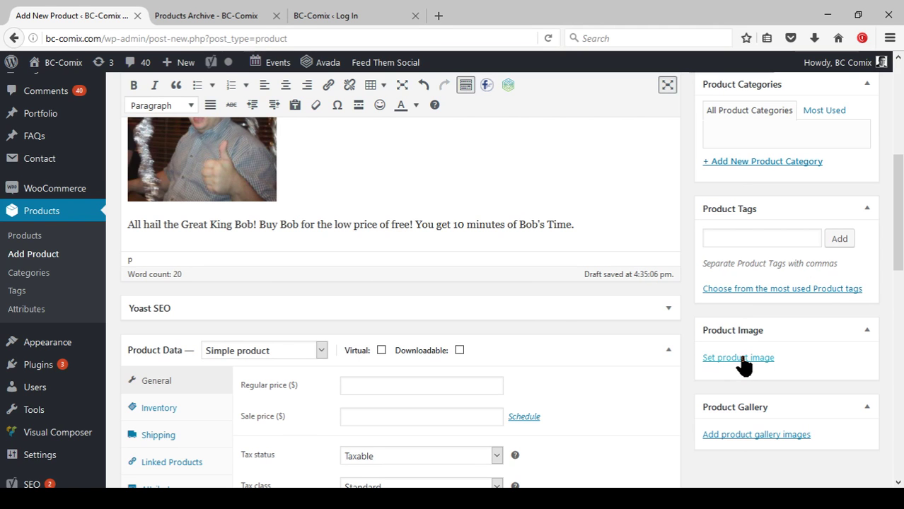
left_click(226, 16)
scroll(559, 353, "down", 3)
scroll(573, 373, "down", 2)
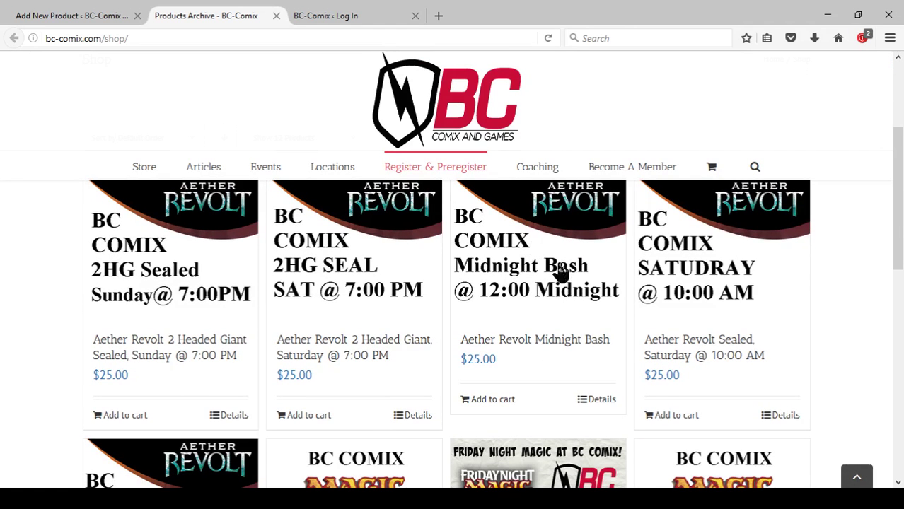
Set the Bob4Sale photo from the Media Library as the product image.
left_click(76, 15)
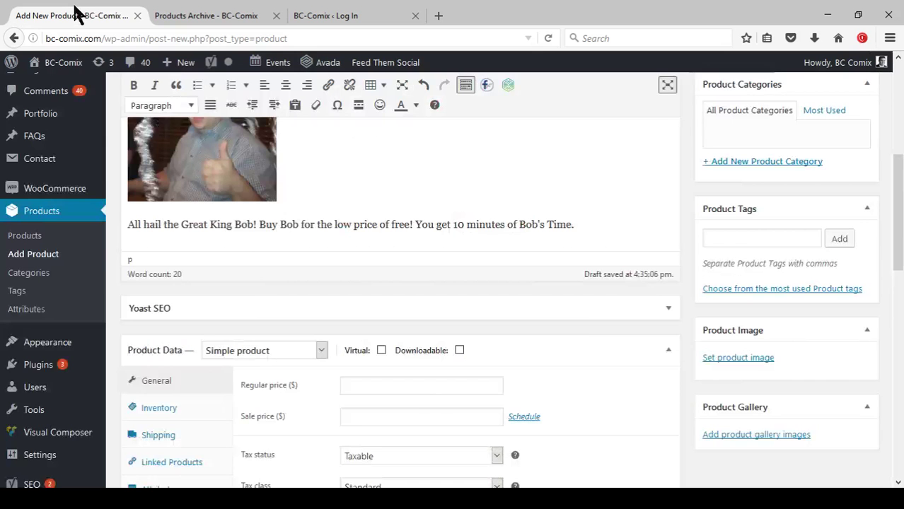
left_click(716, 363)
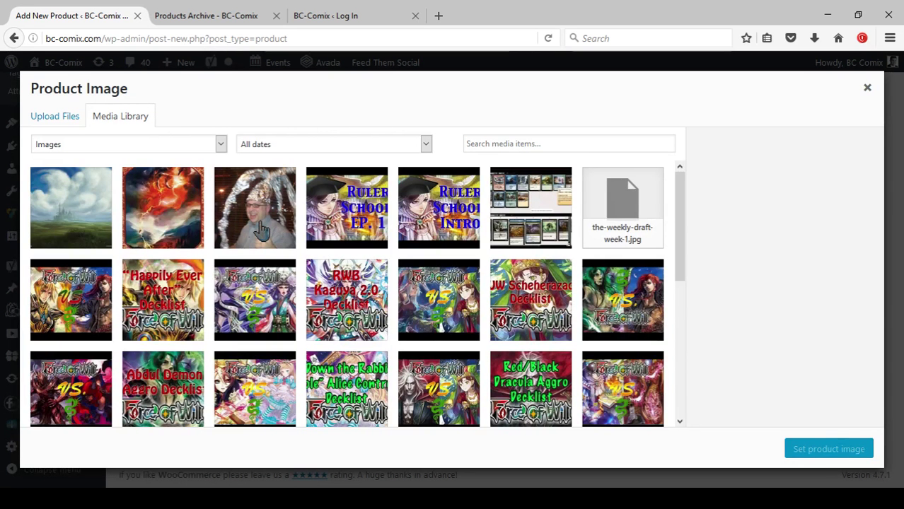
left_click(261, 232)
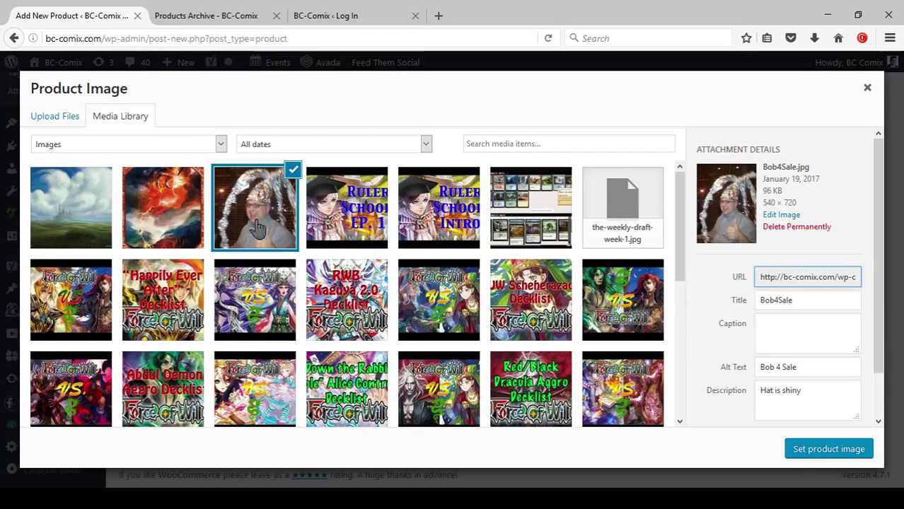
left_click(808, 453)
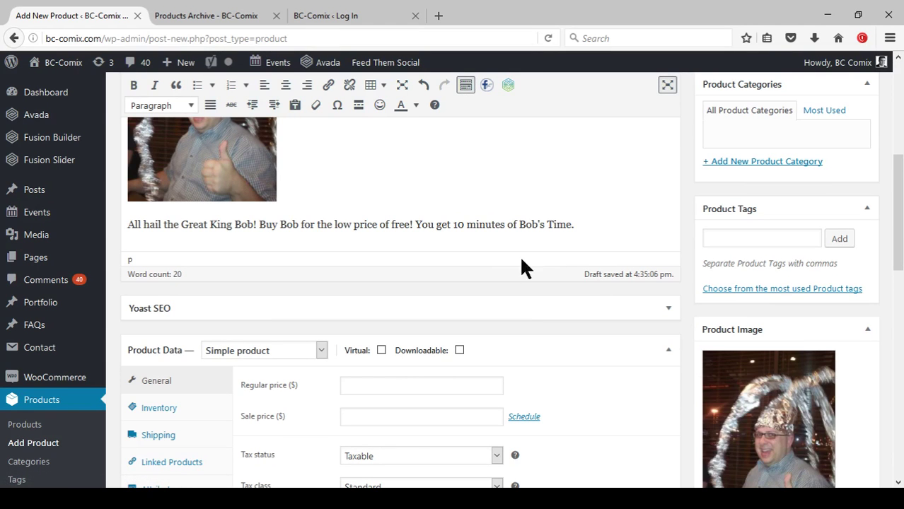
Scroll back to the top of the Add New Product page to the Publish box.
scroll(764, 368, "down", 5)
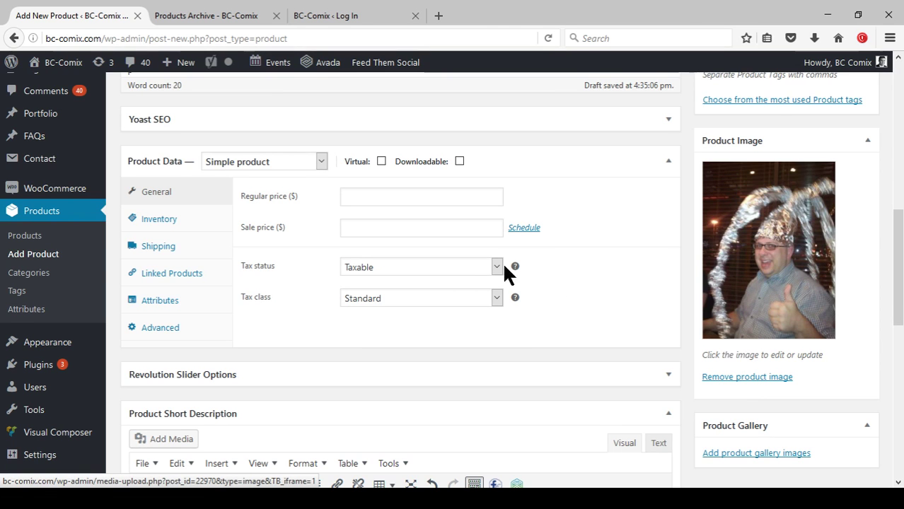
scroll(641, 294, "up", 5)
scroll(640, 294, "up", 3)
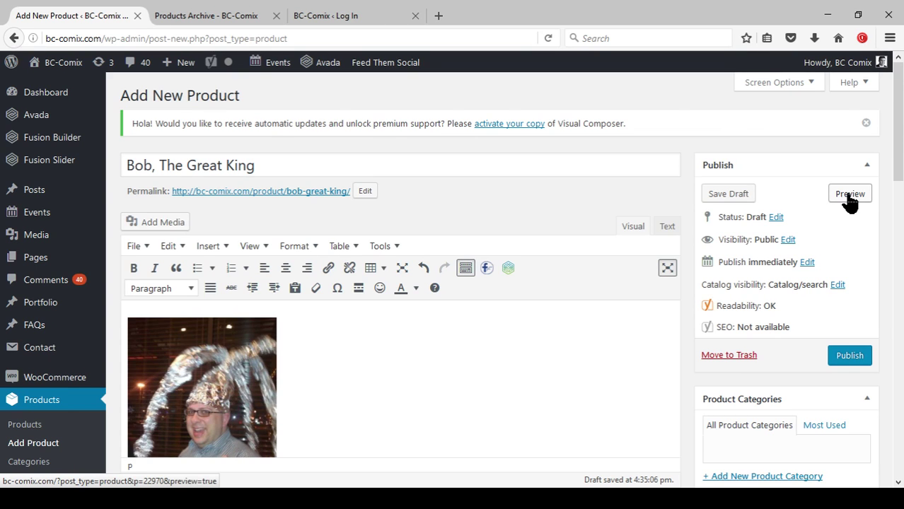
Preview the Bob, The Great King draft and scroll through its image and descriptions.
left_click(849, 195)
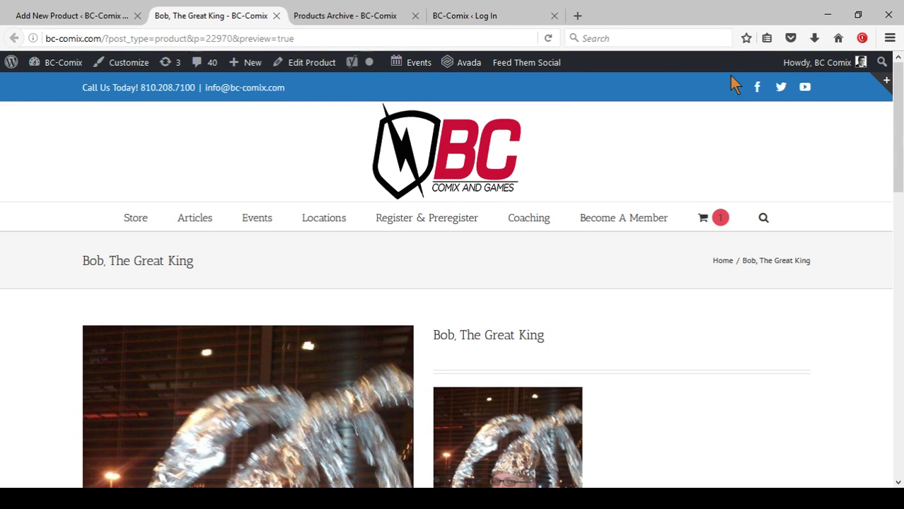
scroll(555, 212, "down", 3)
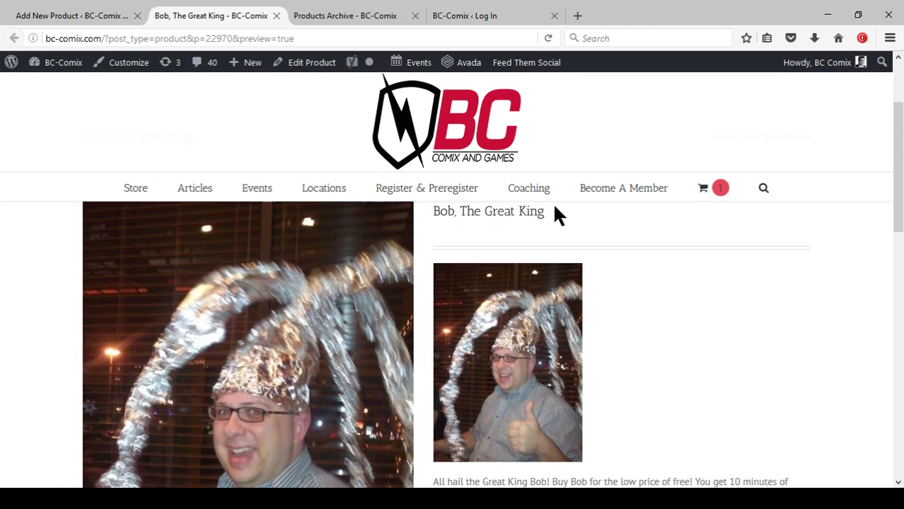
scroll(568, 218, "down", 3)
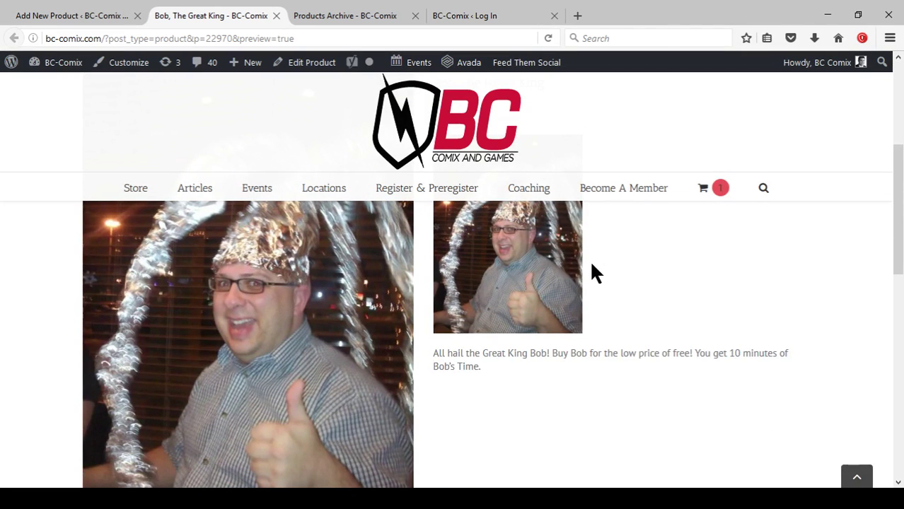
scroll(690, 357, "down", 4)
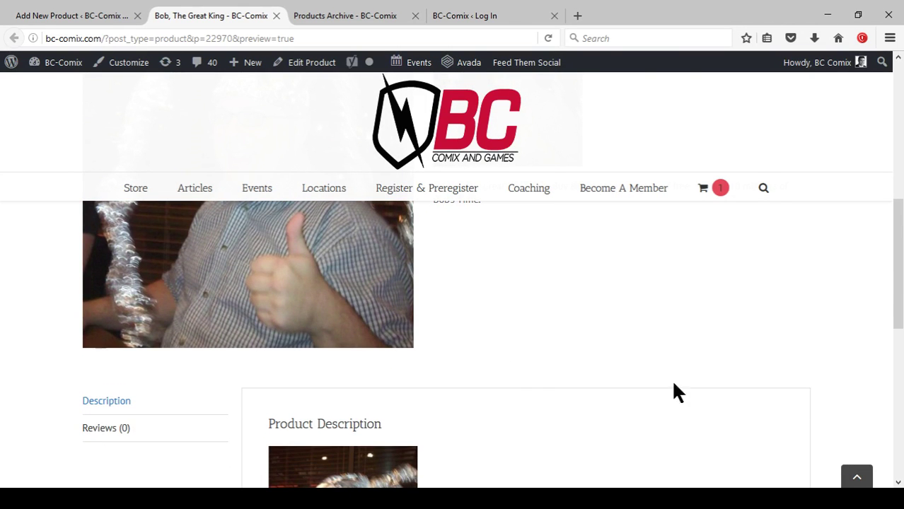
scroll(619, 364, "down", 10)
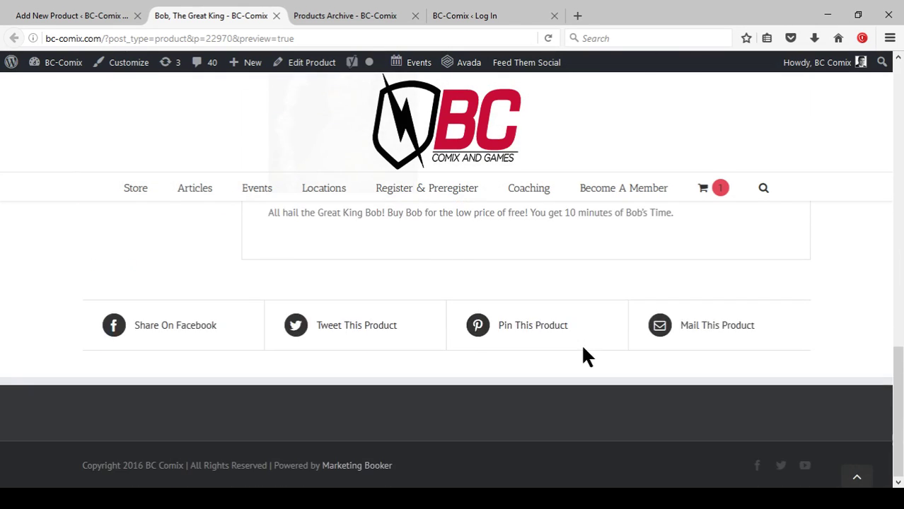
scroll(583, 347, "up", 15)
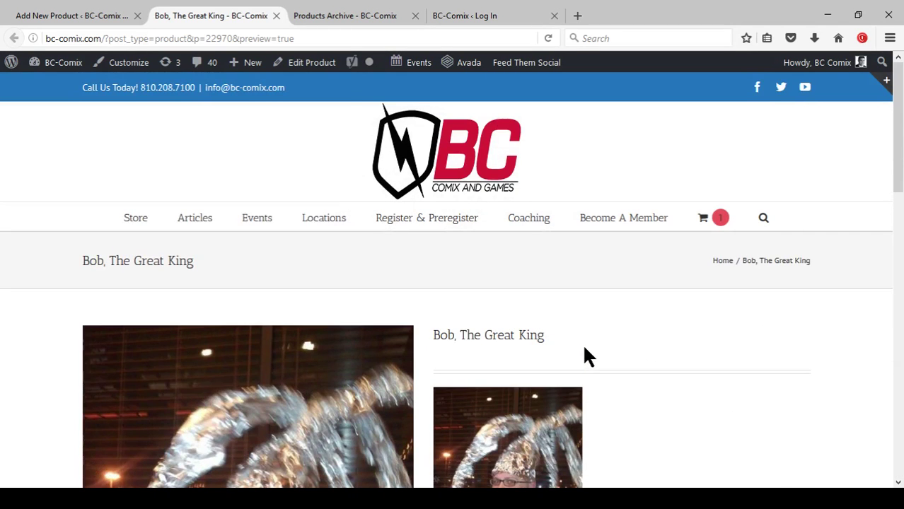
Return to the product editor and bring up the Product Data General panel.
left_click(89, 15)
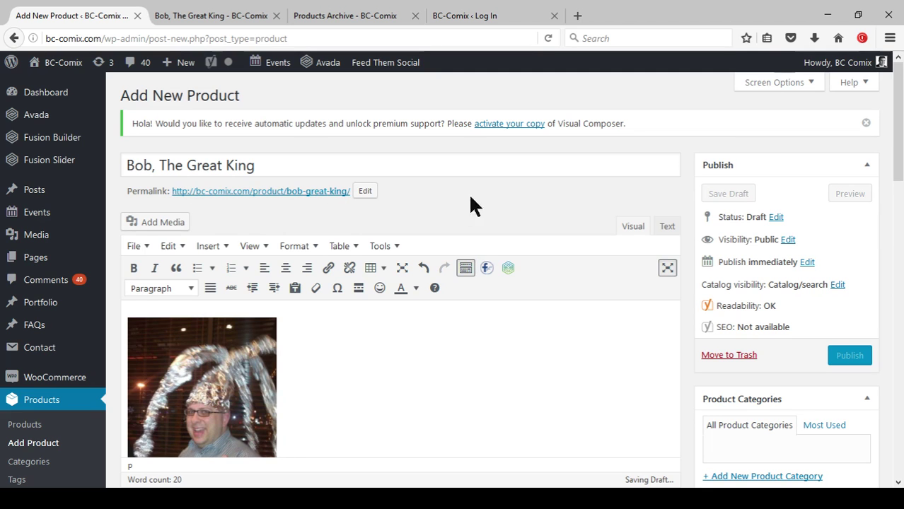
scroll(474, 340, "down", 3)
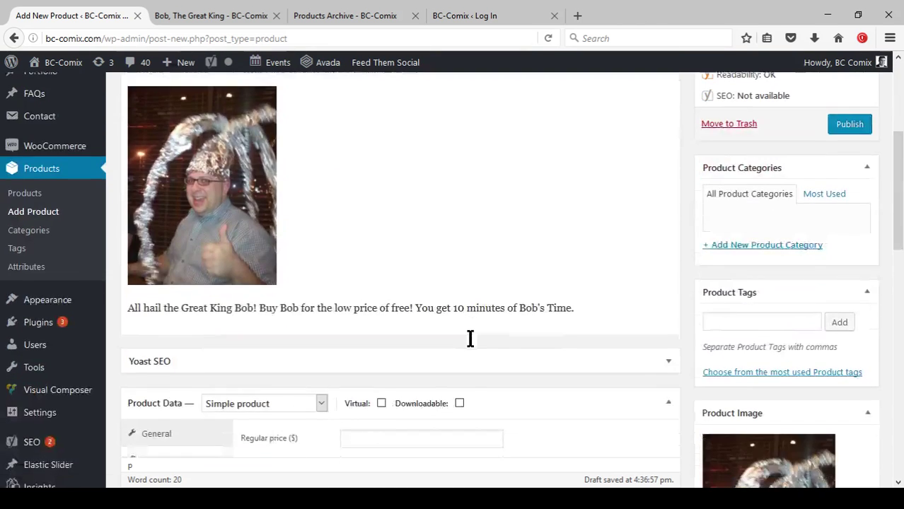
middle_click(464, 311)
middle_click(523, 333)
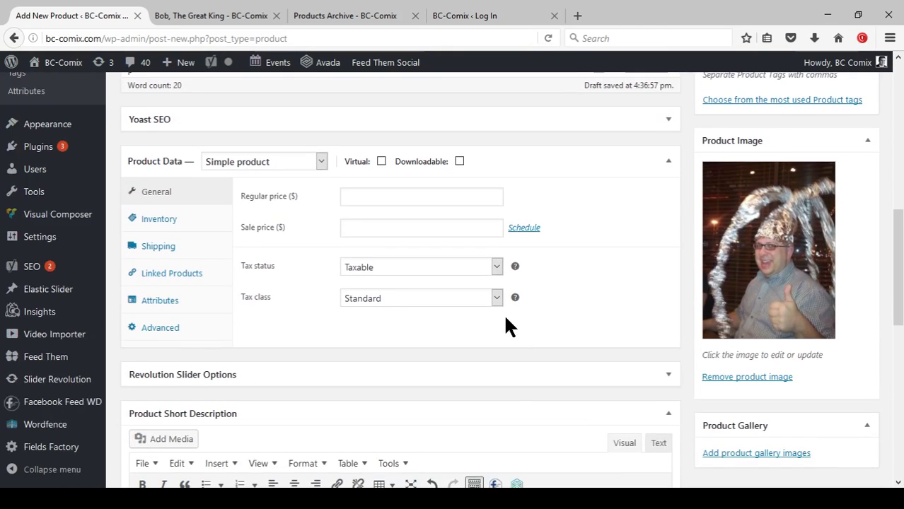
scroll(505, 313, "up", 2)
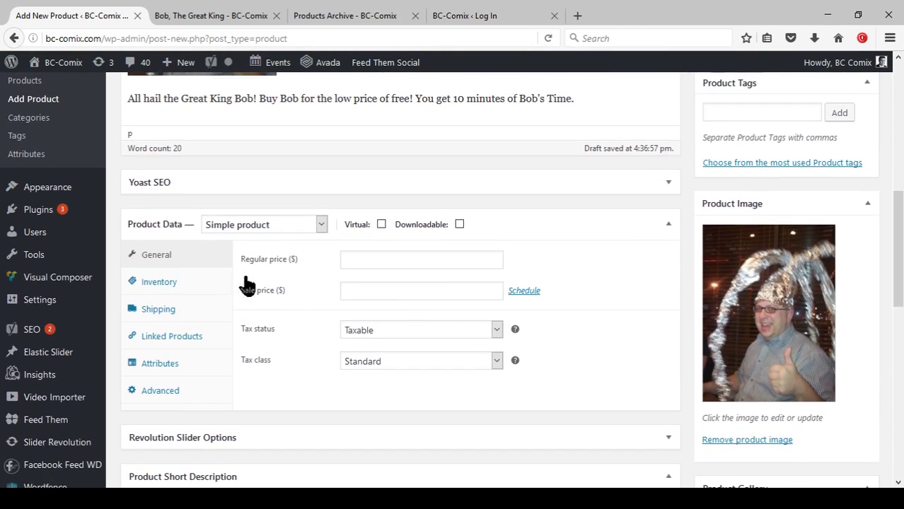
left_click(318, 223)
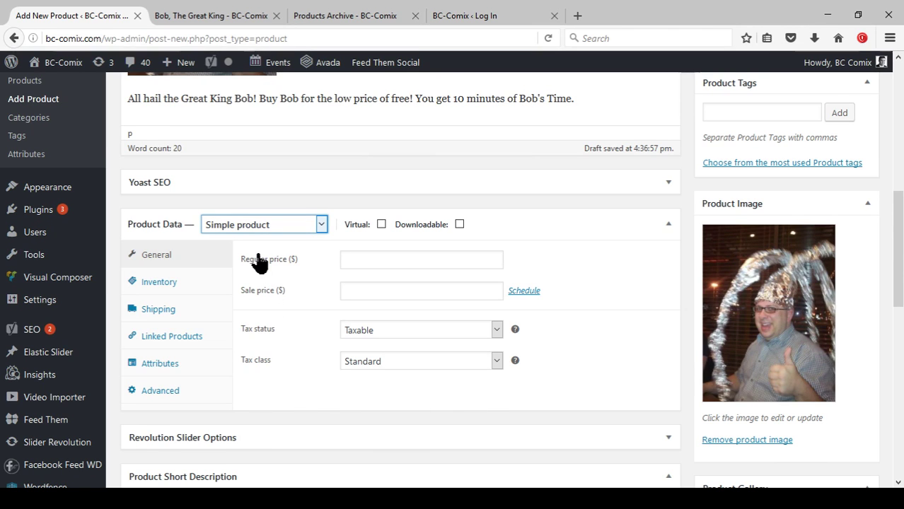
Enter a regular price of 0, leaving the sale price schedule hidden.
left_click(366, 259)
type("0")
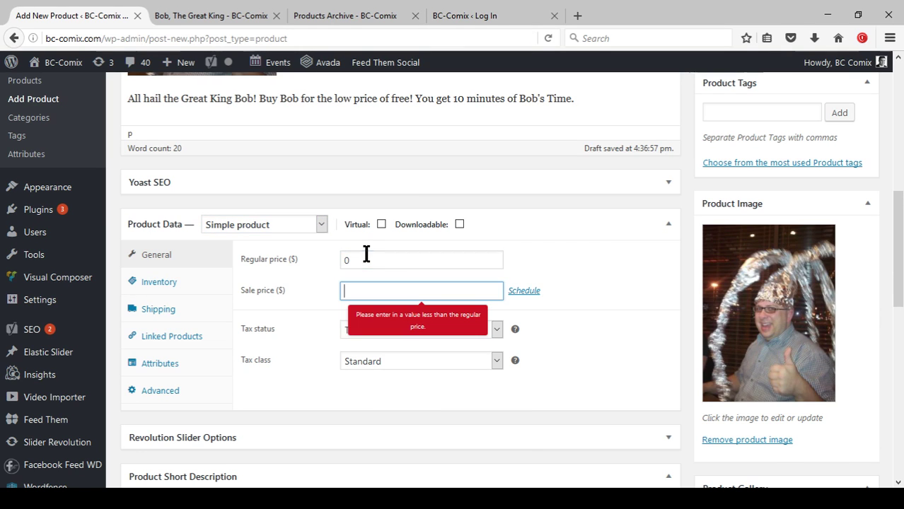
key("Tab")
left_click(523, 291)
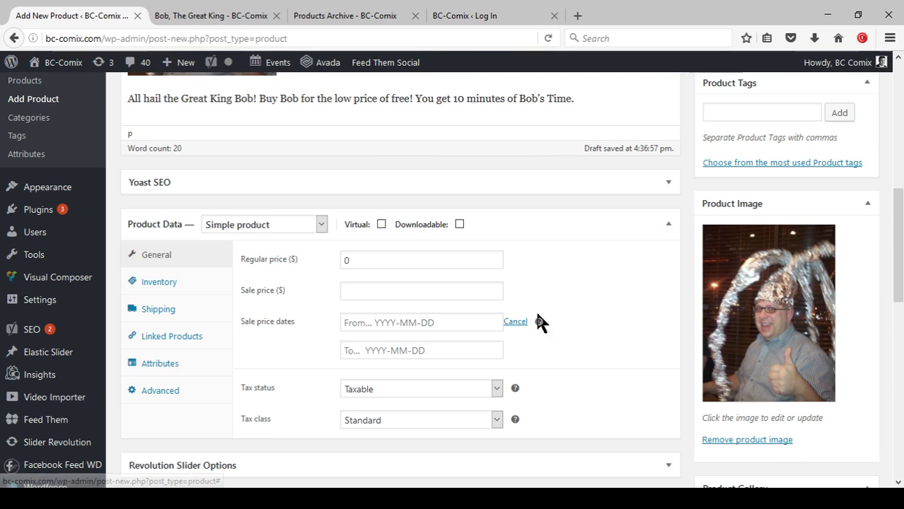
mouse_move(540, 325)
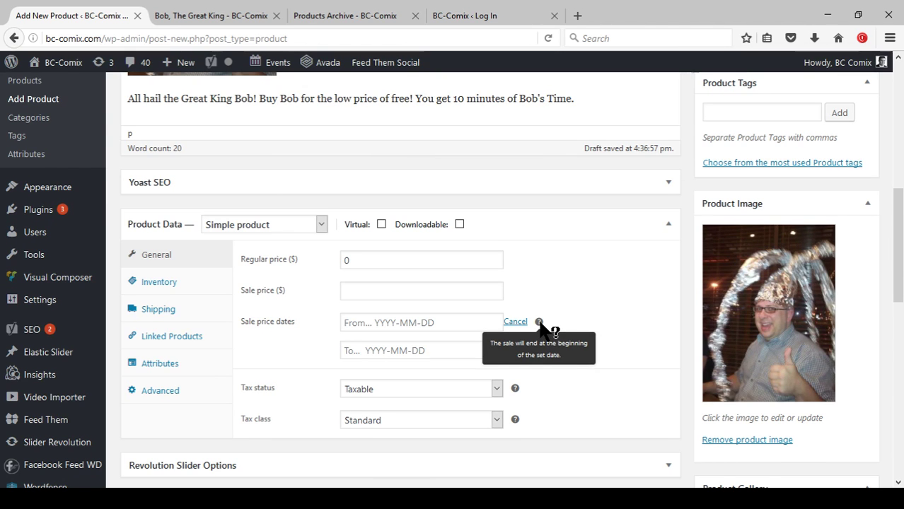
left_click(514, 321)
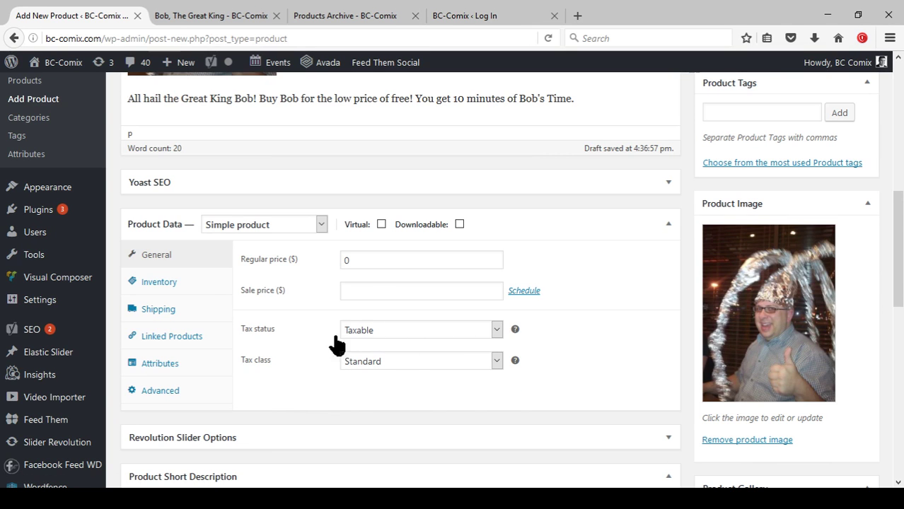
Set the tax status to None and the tax class to Zero Rate.
left_click(427, 329)
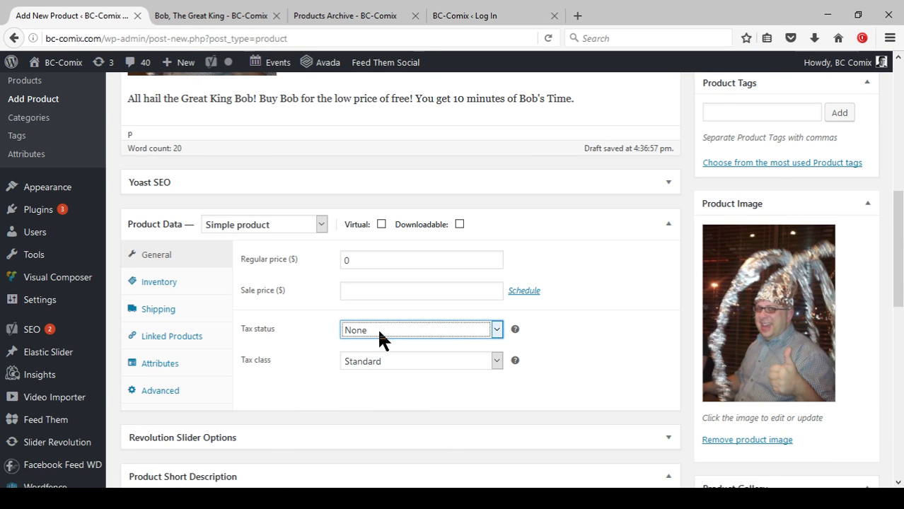
left_click(379, 359)
key("Down")
key("Down")
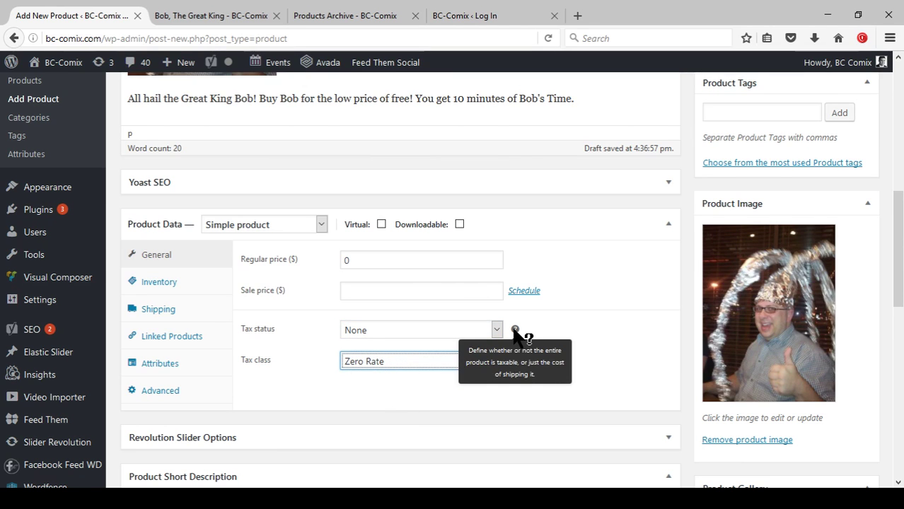
left_click(369, 329)
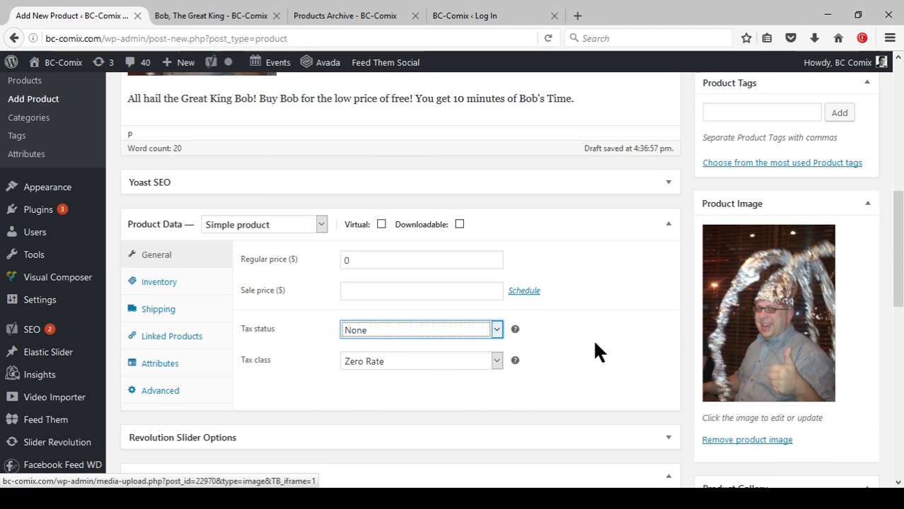
left_click(170, 289)
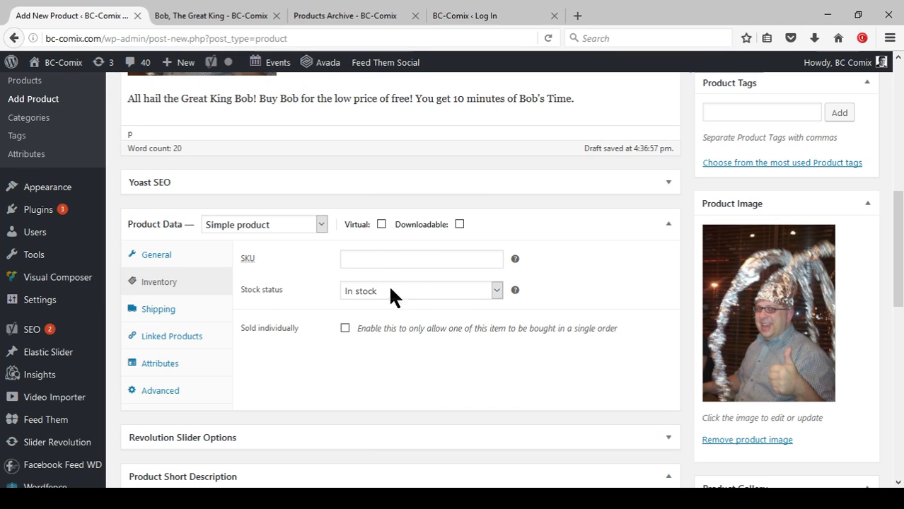
left_click(408, 296)
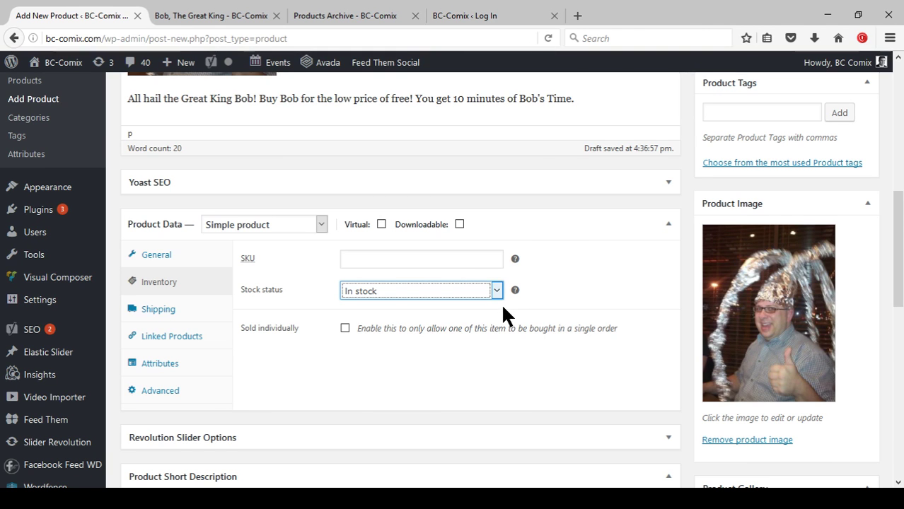
scroll(499, 306, "down", 3)
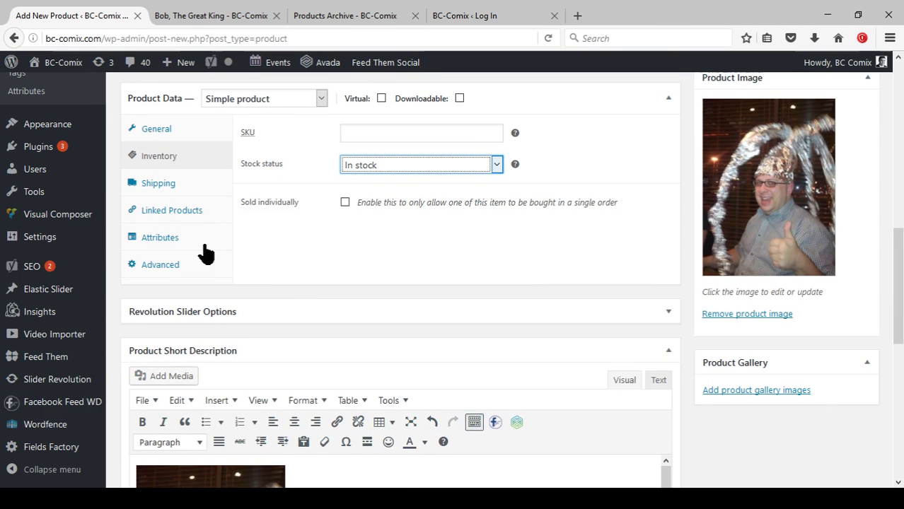
left_click(164, 187)
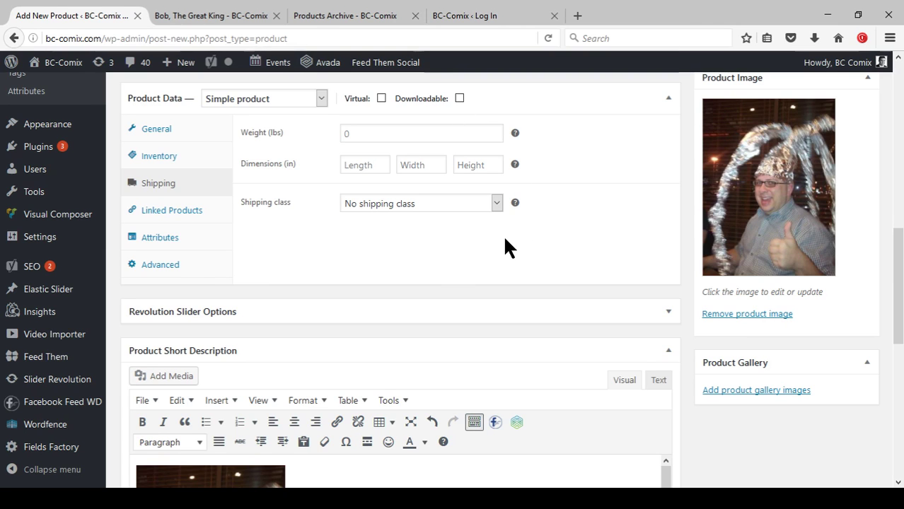
left_click(187, 221)
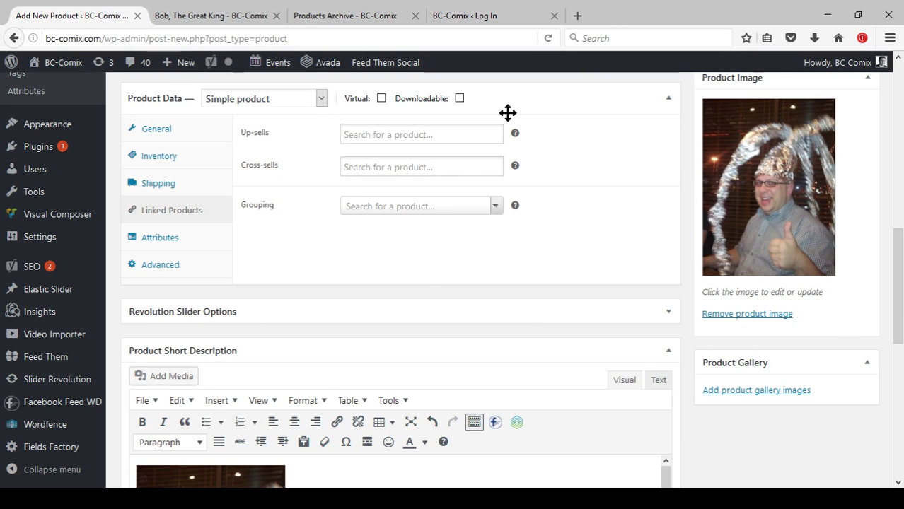
left_click(167, 241)
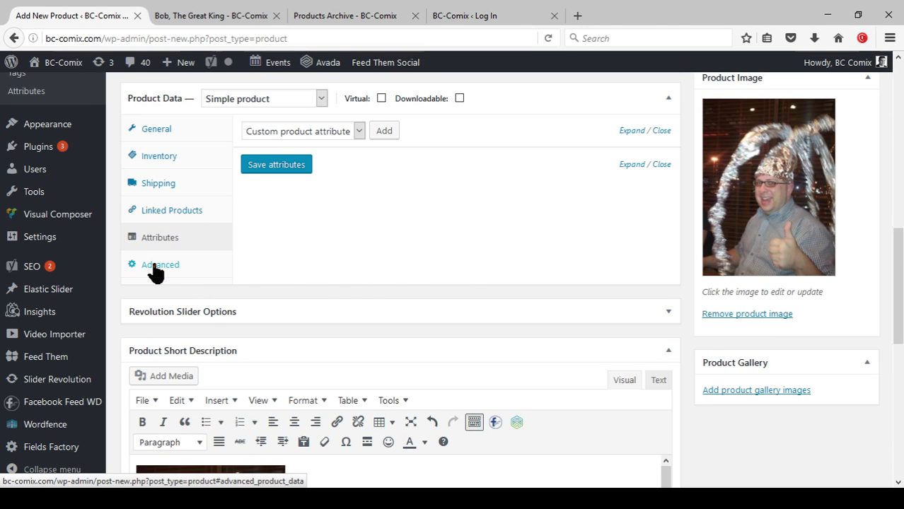
left_click(156, 272)
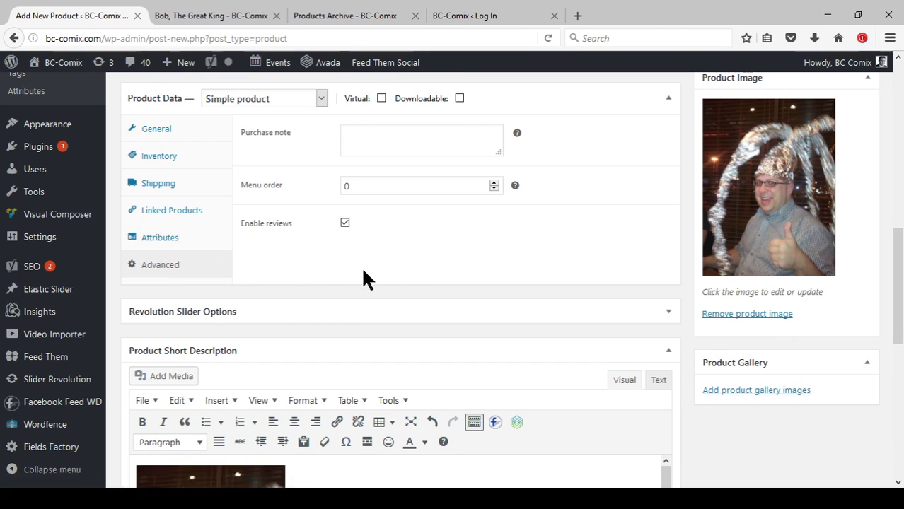
left_click(156, 131)
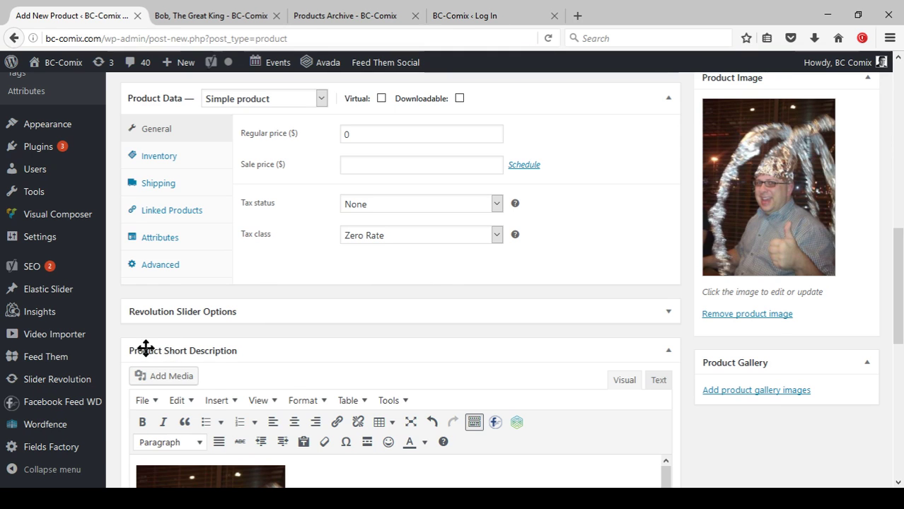
Mark Bob, The Great King as Virtual so the Shipping settings disappear.
mouse_move(40, 453)
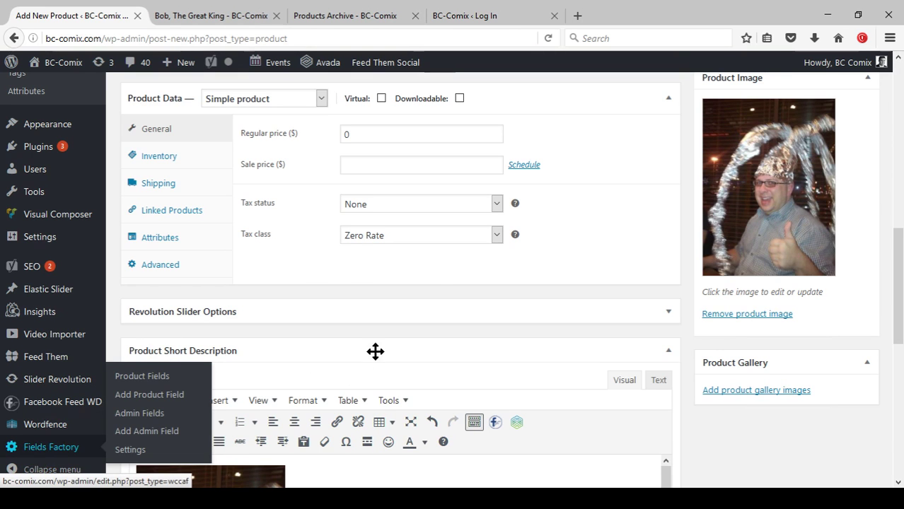
scroll(364, 290, "up", 2)
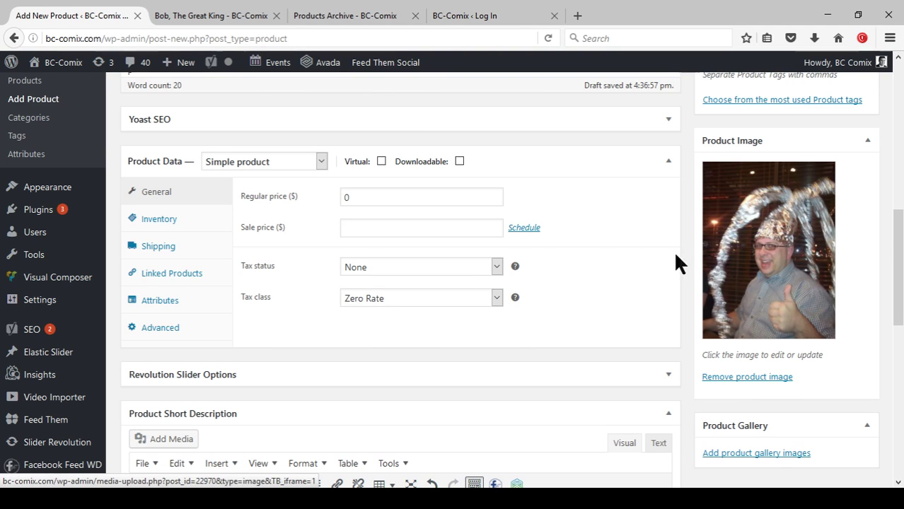
left_click(381, 162)
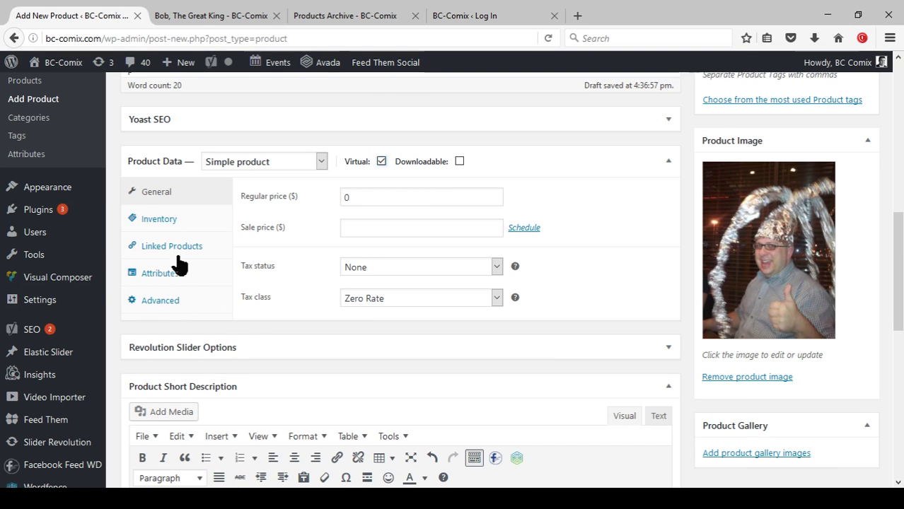
scroll(555, 269, "up", 6)
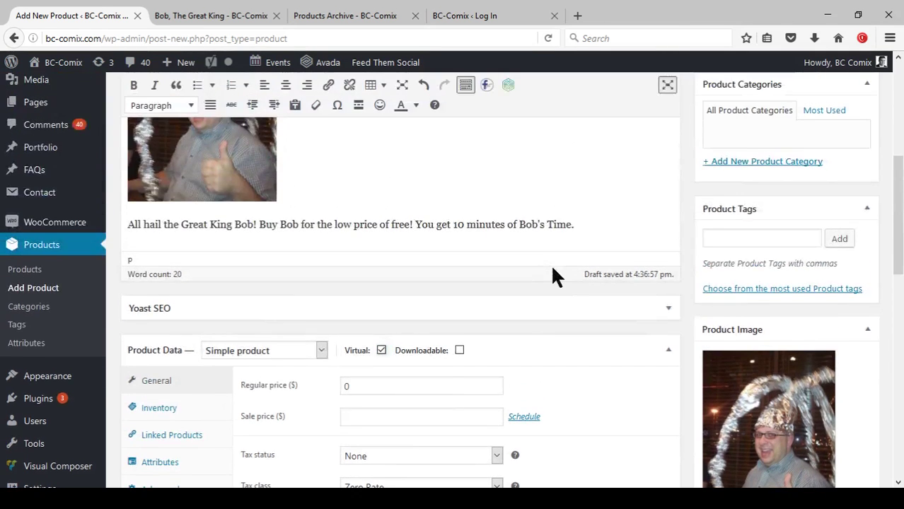
scroll(553, 268, "up", 1)
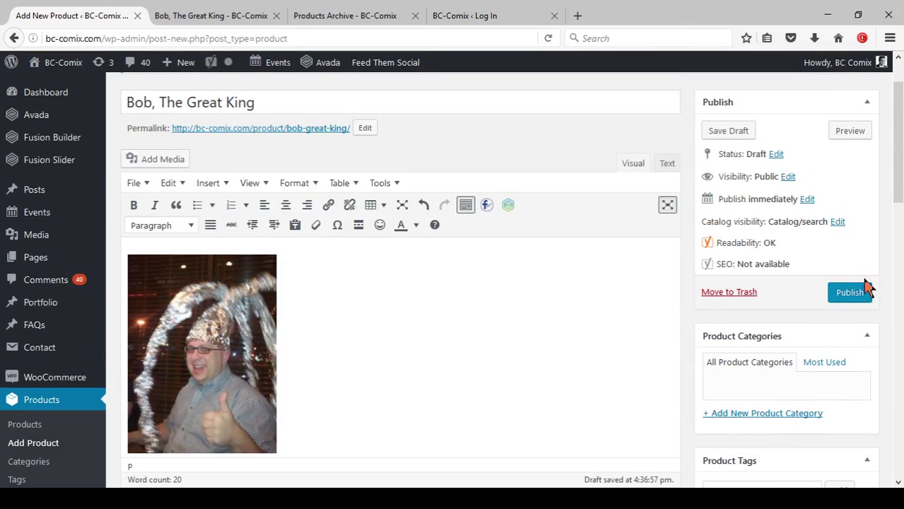
Open the storefront preview of the unpublished Bob, The Great King product.
left_click(849, 134)
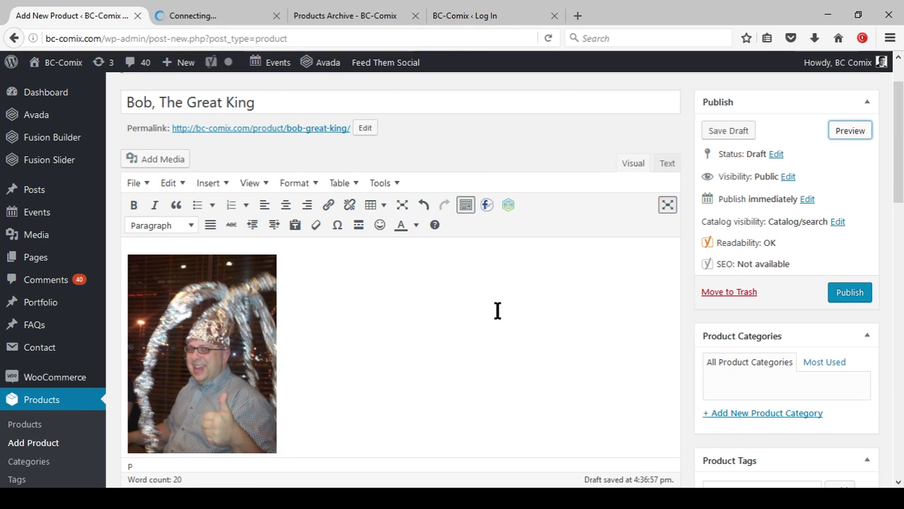
left_click(306, 129)
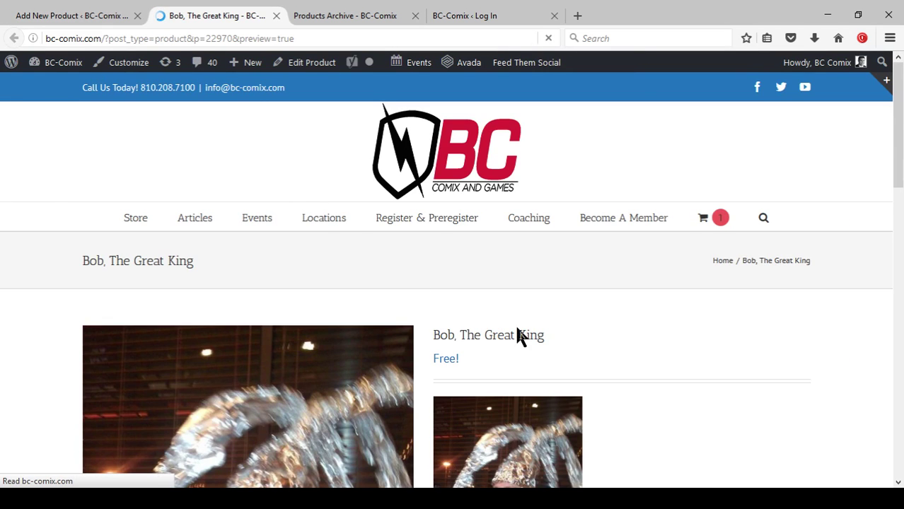
scroll(623, 319, "down", 5)
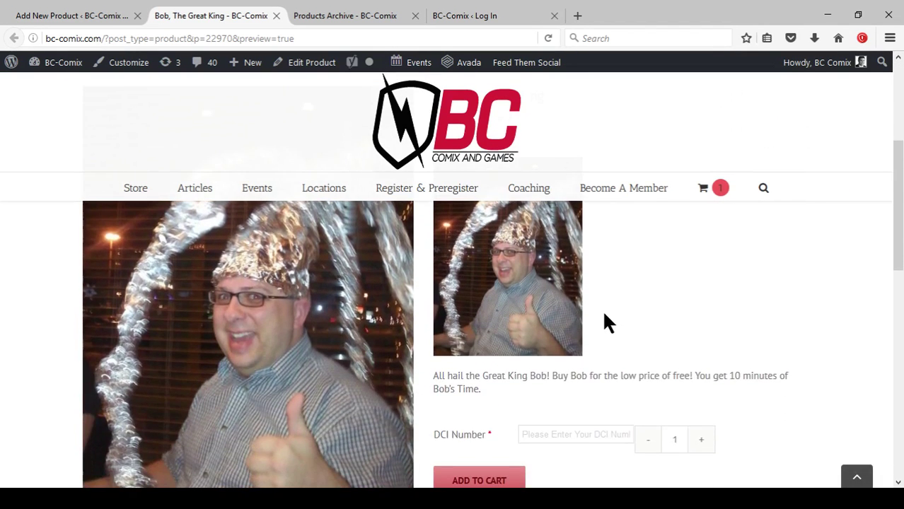
scroll(607, 323, "down", 3)
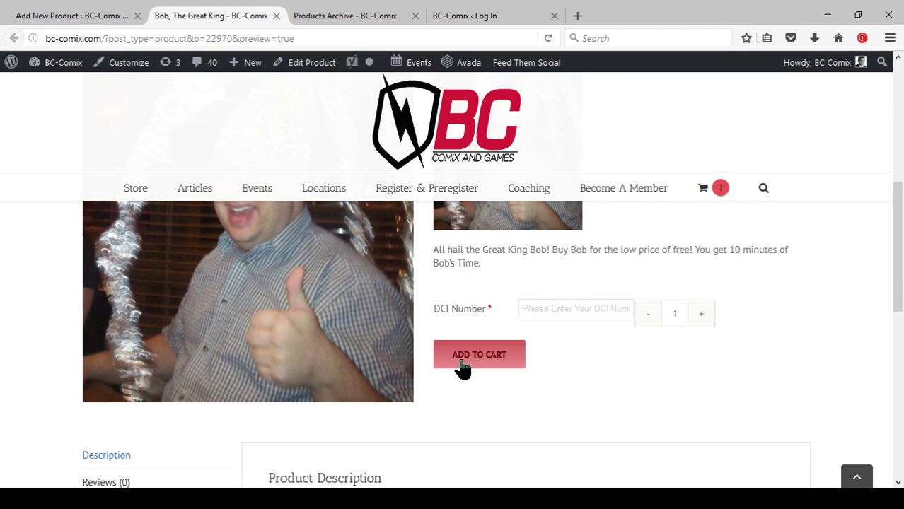
Paste a test DCI number into the DCI Number field, scroll down, and close the preview.
left_click(557, 310)
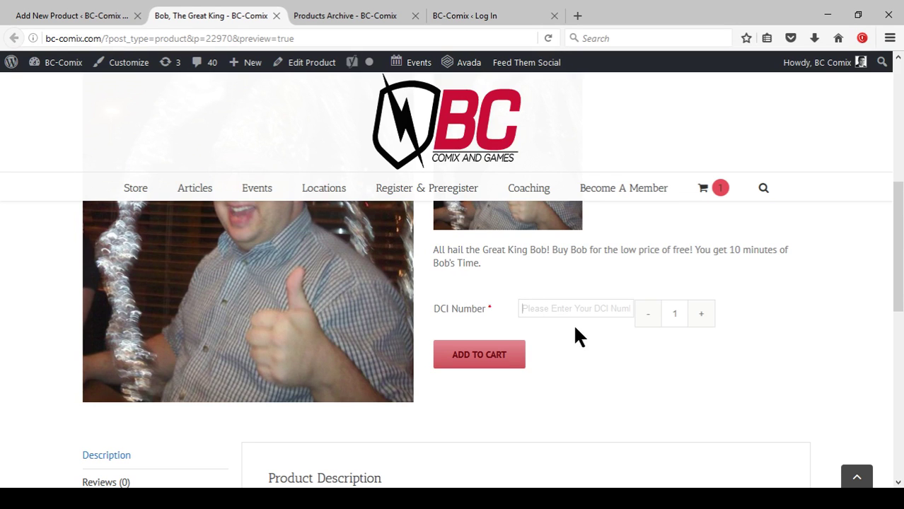
type("621414026")
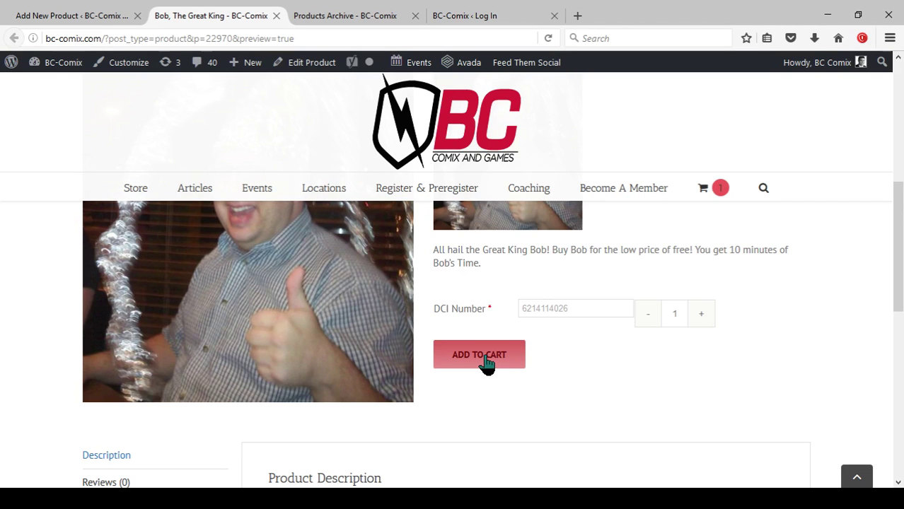
scroll(485, 375, "down", 3)
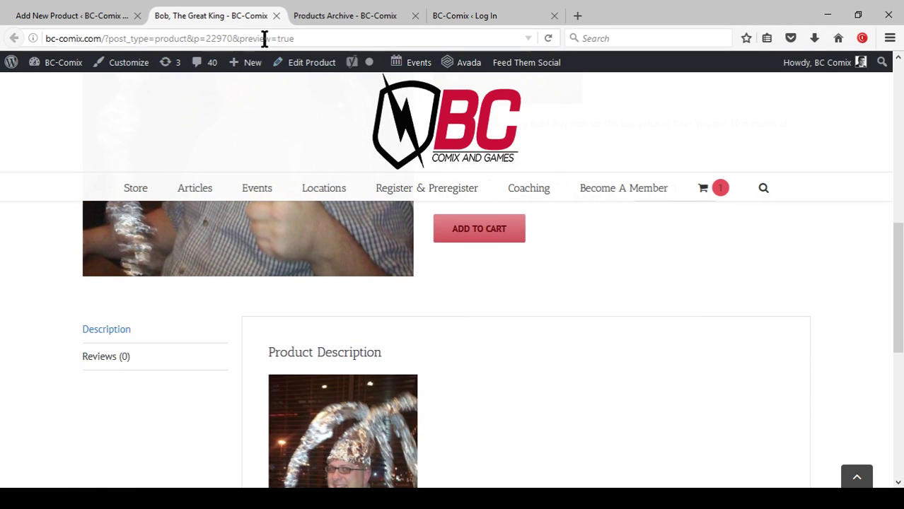
scroll(524, 262, "down", 2)
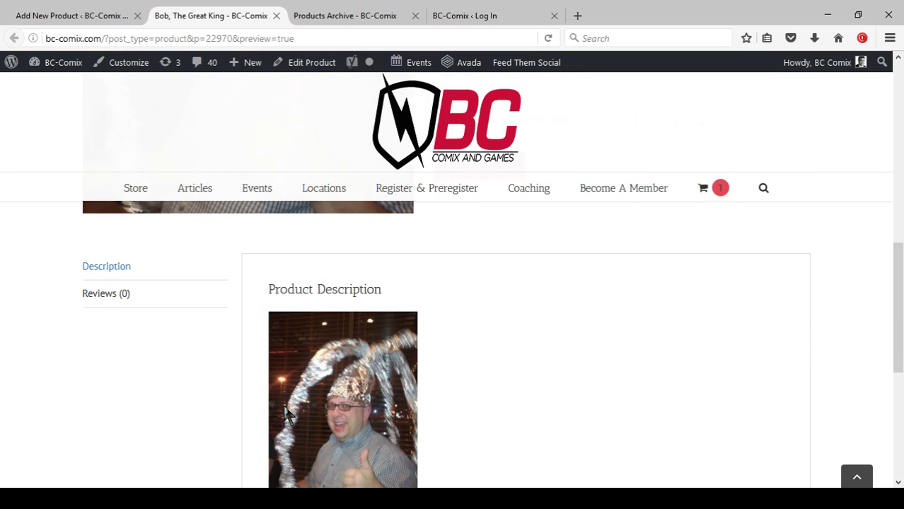
scroll(286, 414, "down", 3)
left_click(276, 15)
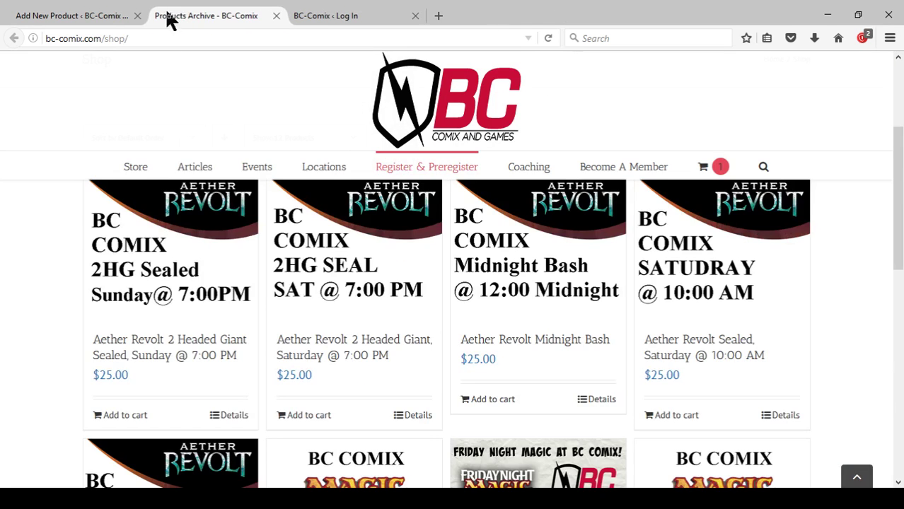
Publish Bob, The Great King from the Add New Product editor.
left_click(75, 17)
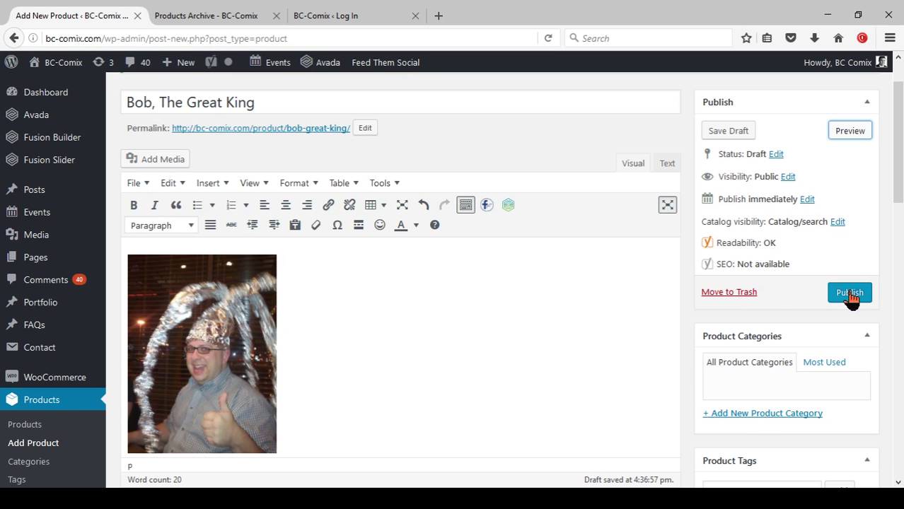
left_click(852, 299)
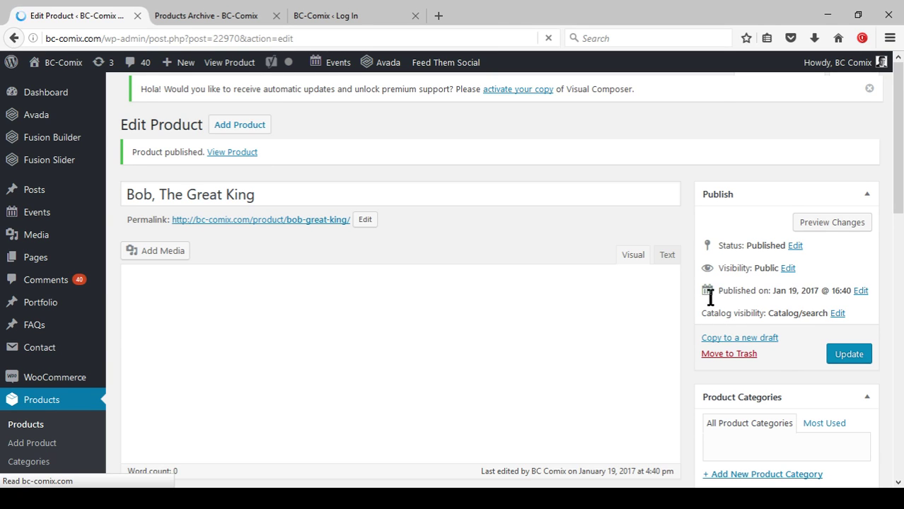
Reload the BC Comix shop page and scroll down to the Free Bob, The Great King card.
left_click(221, 17)
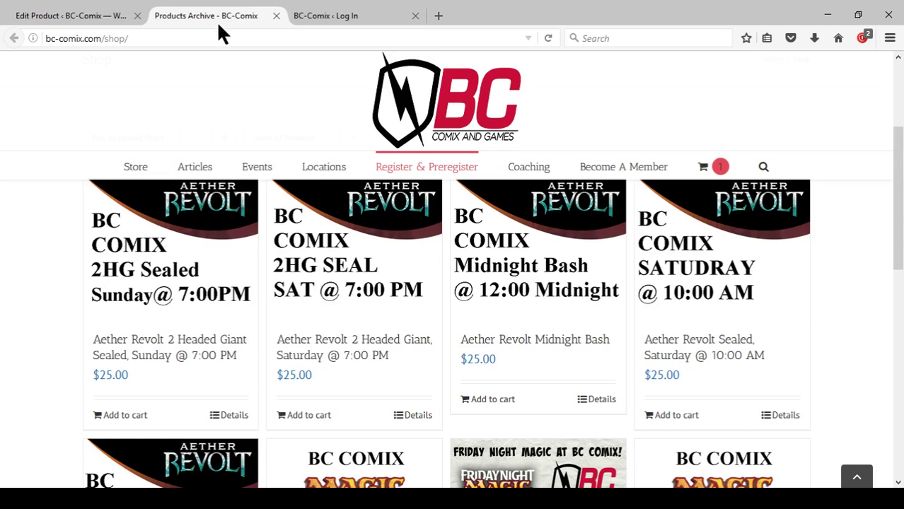
scroll(201, 134, "up", 5)
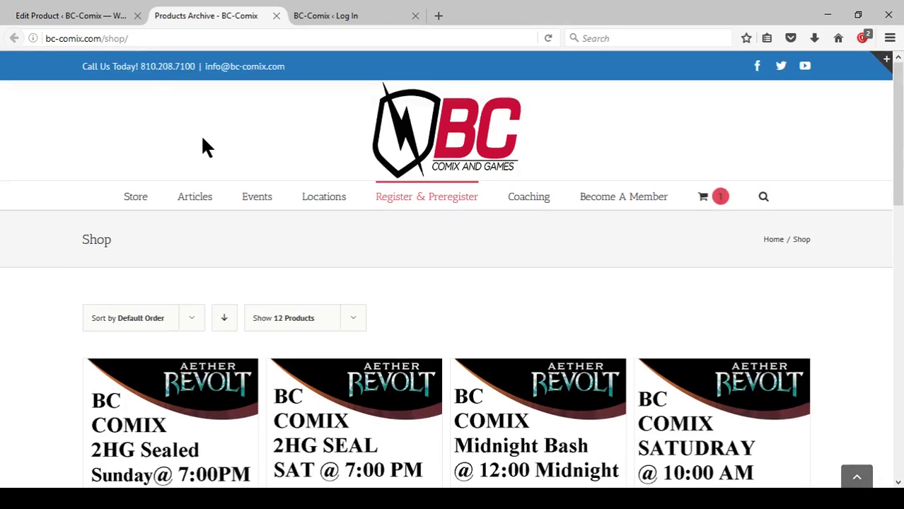
left_click(548, 39)
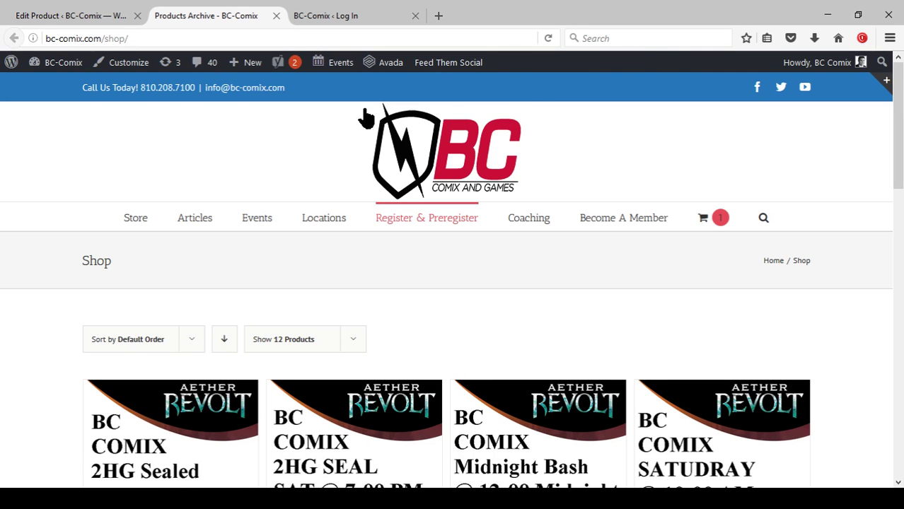
scroll(485, 267, "down", 3)
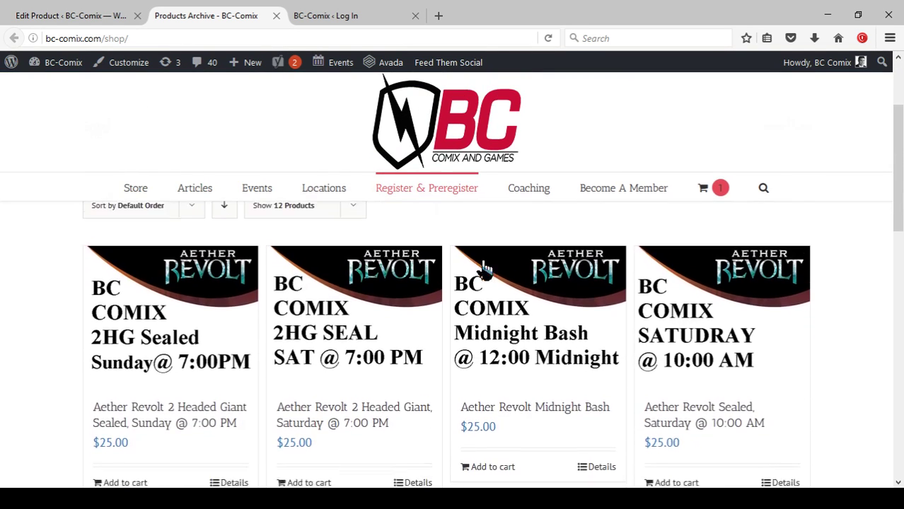
scroll(452, 283, "down", 2)
scroll(366, 328, "down", 1)
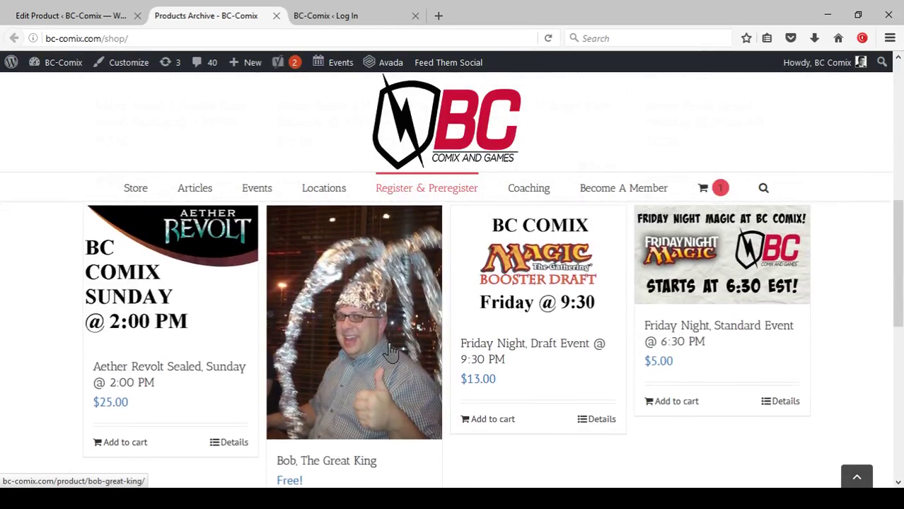
scroll(362, 327, "down", 1)
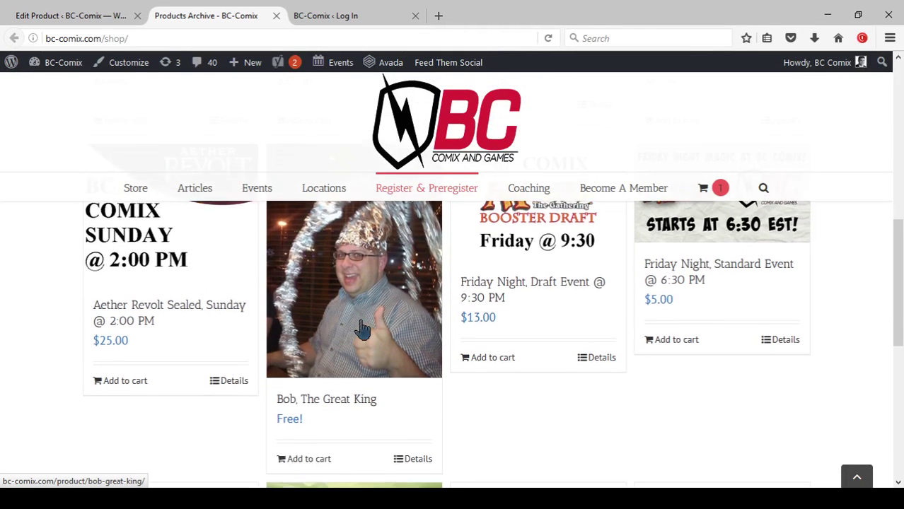
scroll(341, 368, "down", 1)
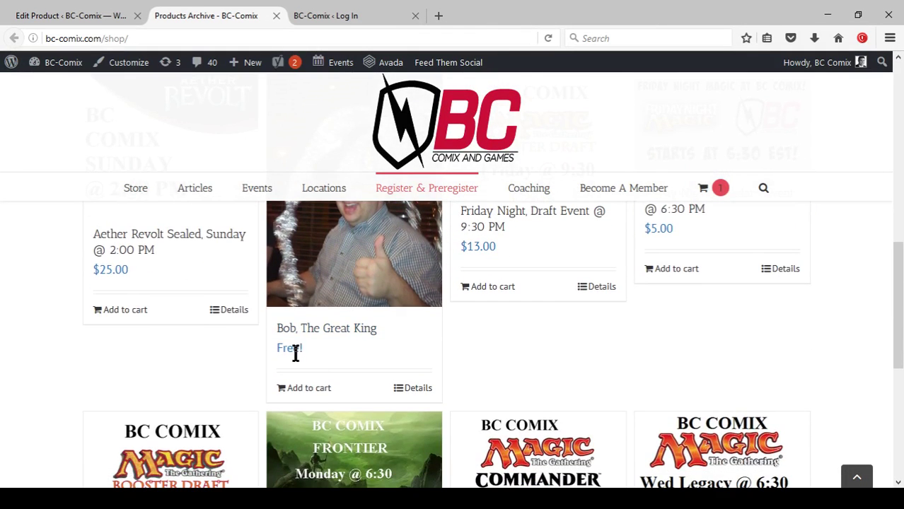
left_click(310, 393)
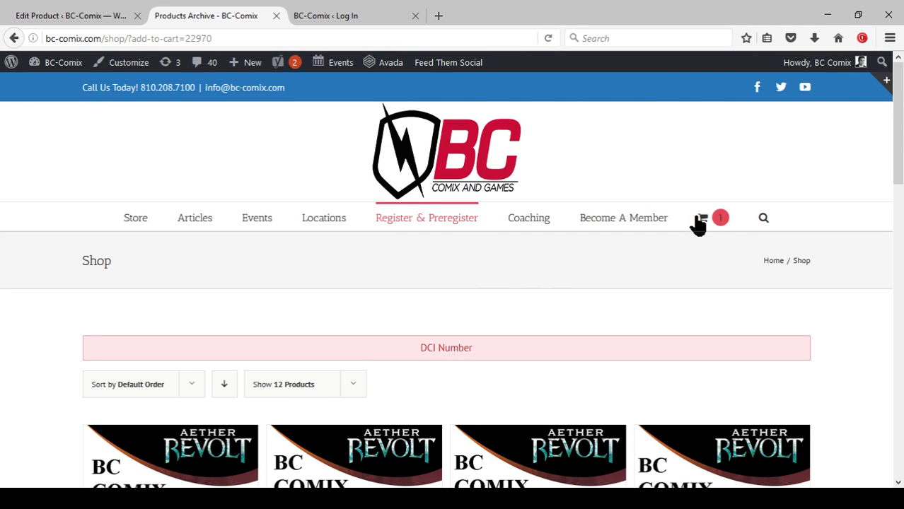
mouse_move(709, 216)
left_click(694, 257)
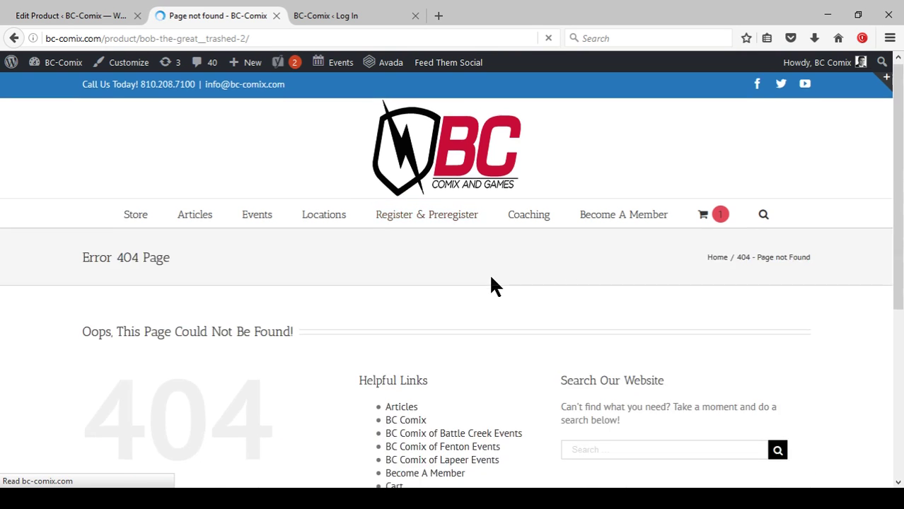
scroll(490, 283, "down", 3)
scroll(468, 319, "up", 3)
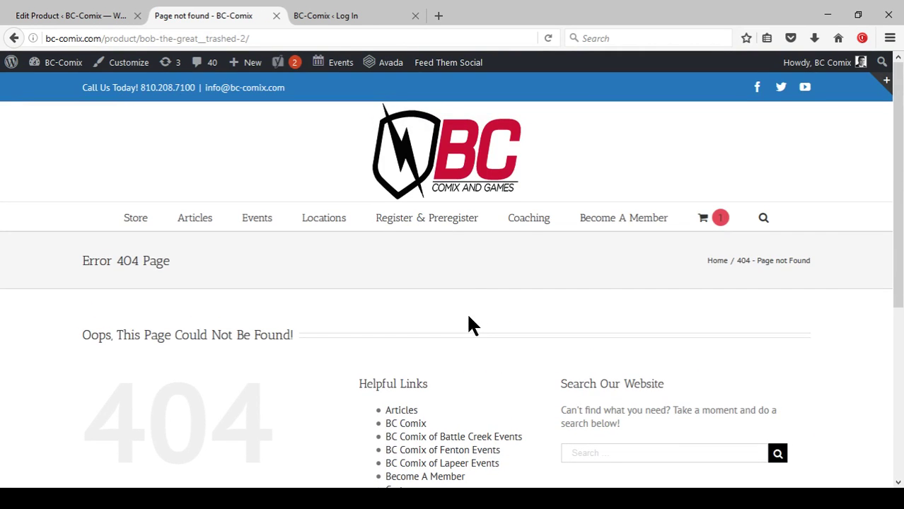
mouse_move(411, 237)
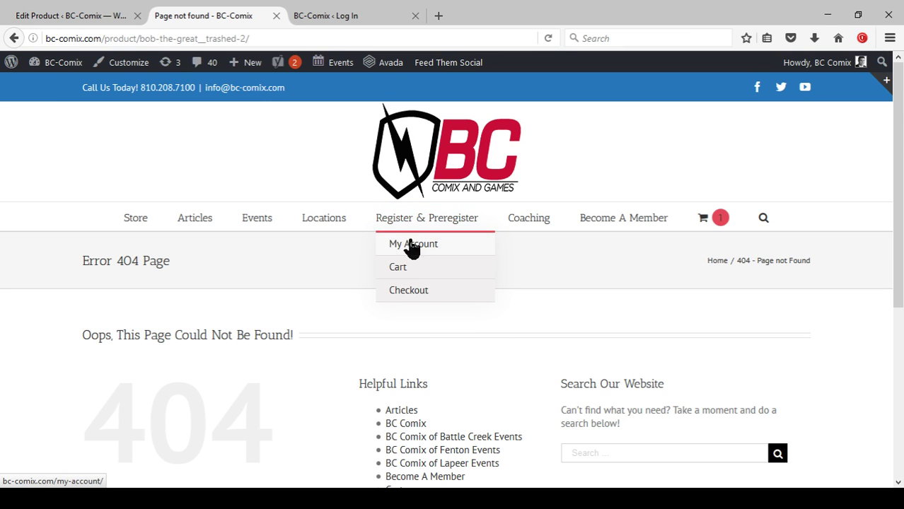
left_click(407, 226)
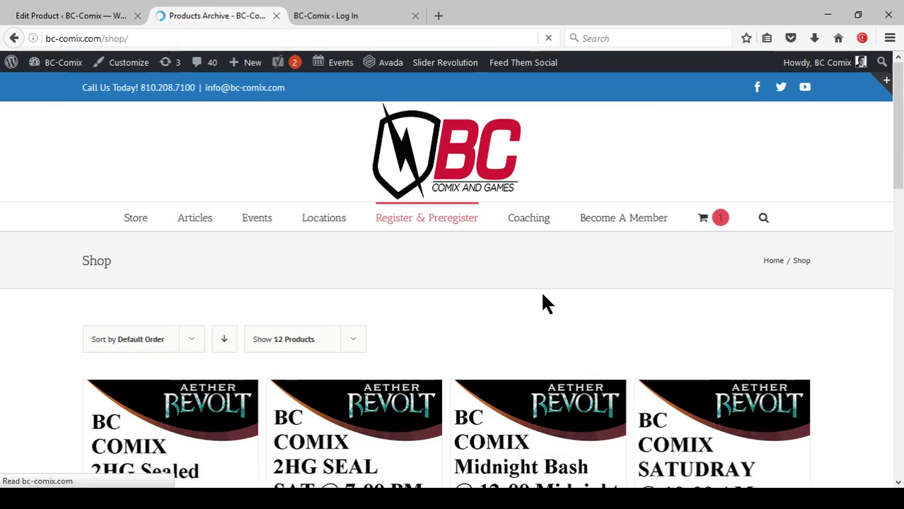
Add Bob, The Great King to the cart with DCI Number 'Test'.
scroll(544, 303, "down", 6)
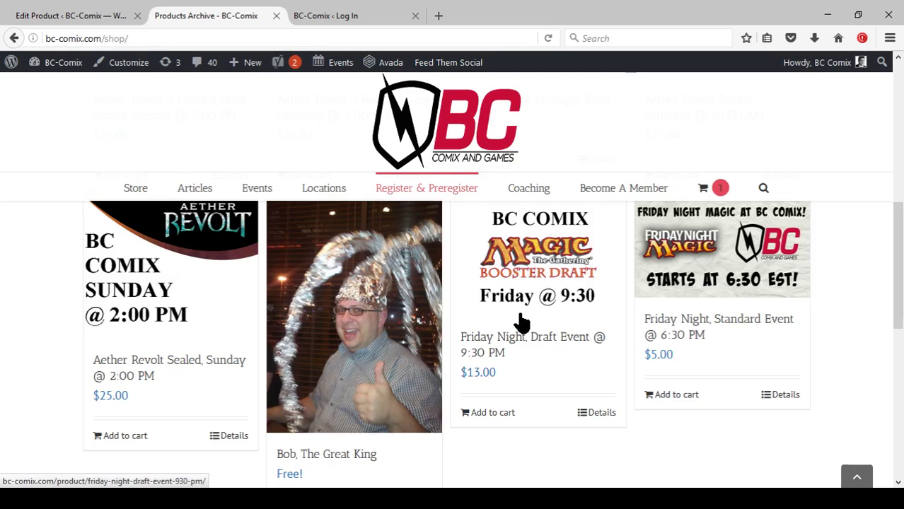
left_click(353, 310)
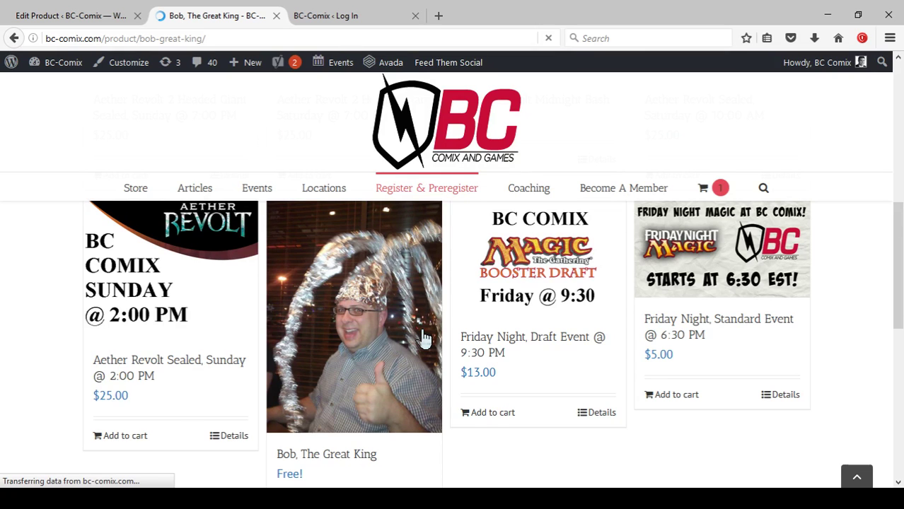
scroll(403, 317, "down", 5)
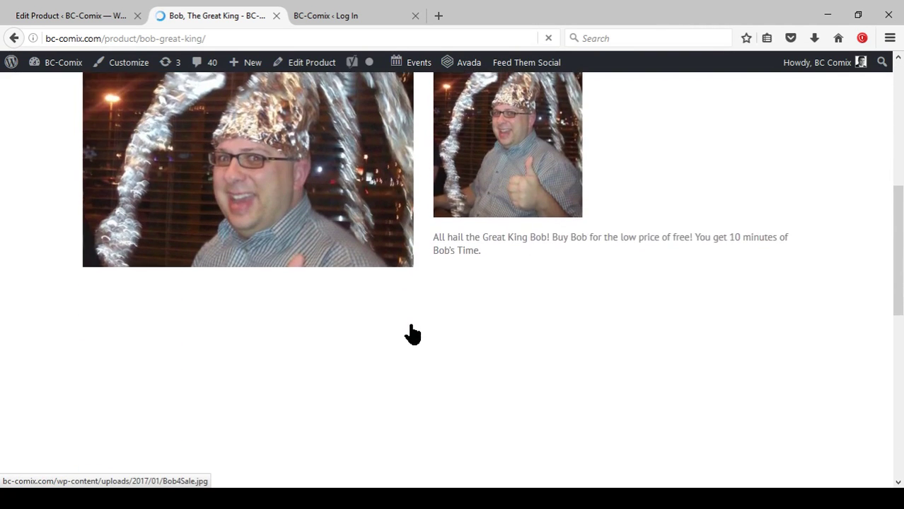
left_click(540, 298)
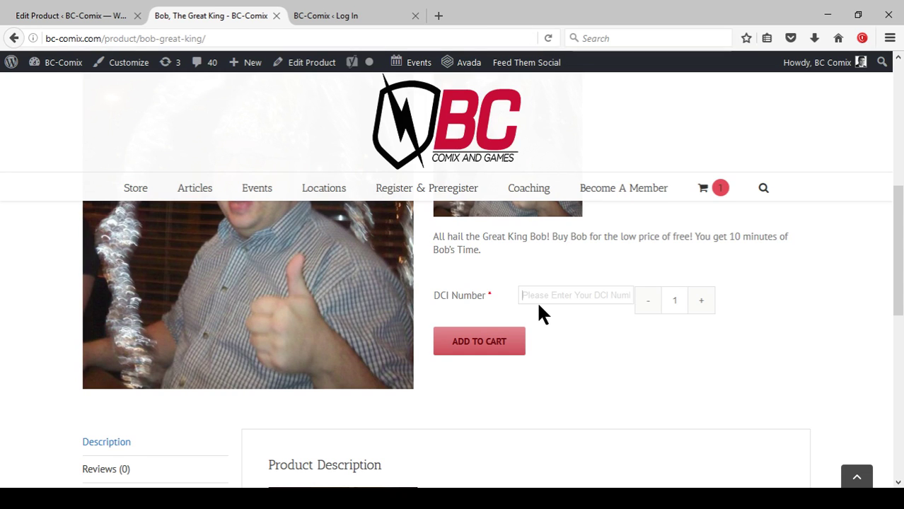
type("Test")
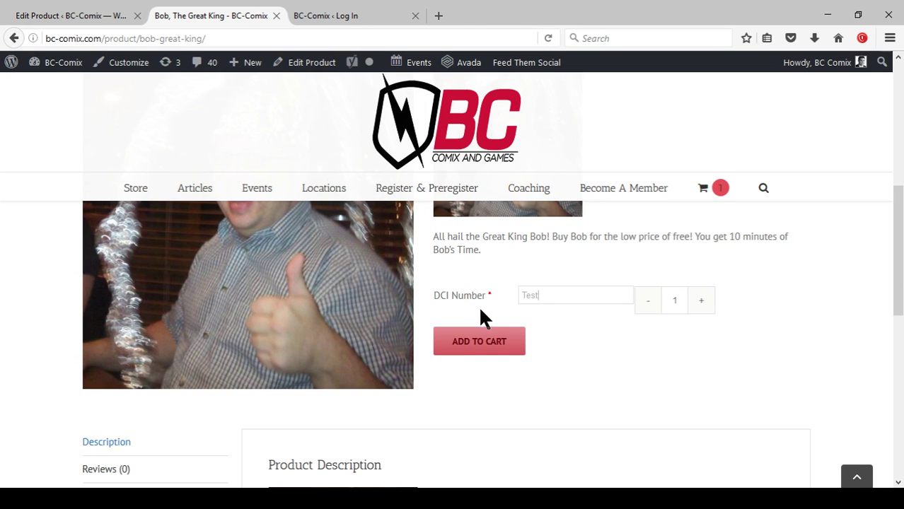
left_click(462, 345)
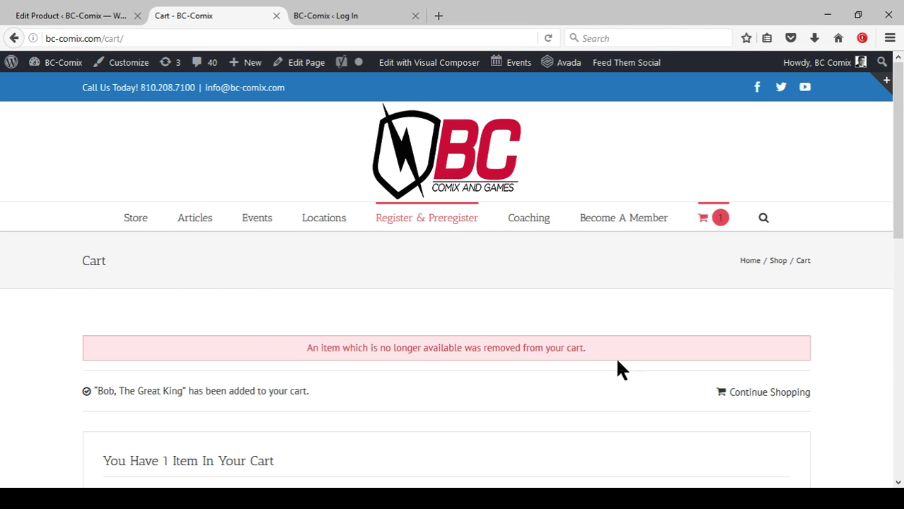
Scroll past the one-item cart and proceed to checkout.
scroll(511, 268, "down", 3)
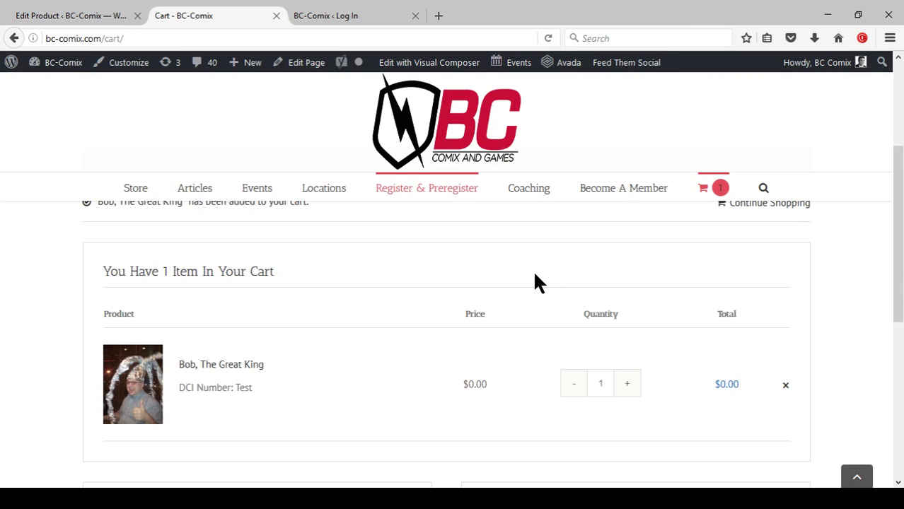
scroll(538, 283, "up", 3)
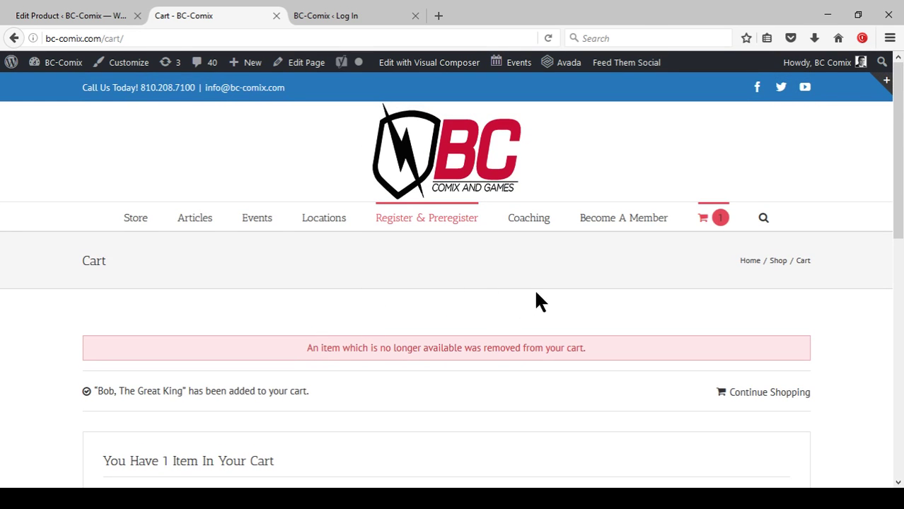
scroll(495, 280, "down", 4)
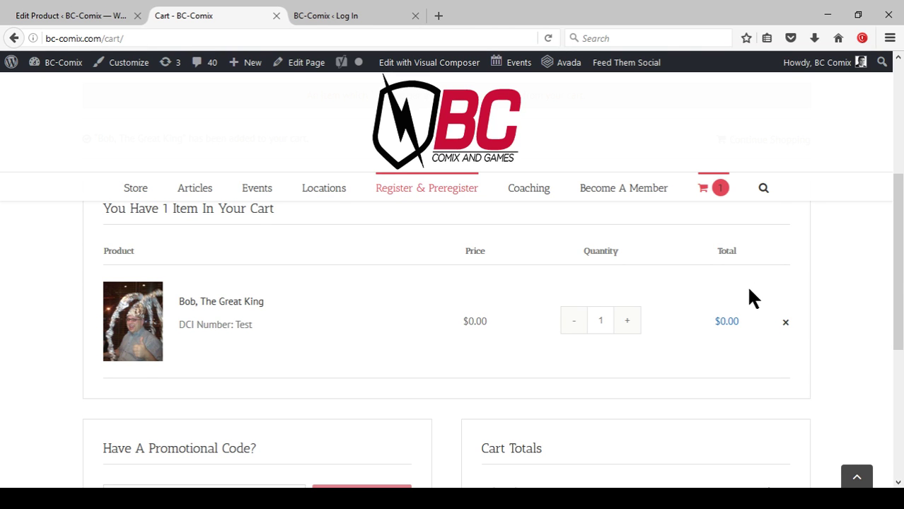
scroll(559, 276, "down", 3)
scroll(240, 354, "down", 3)
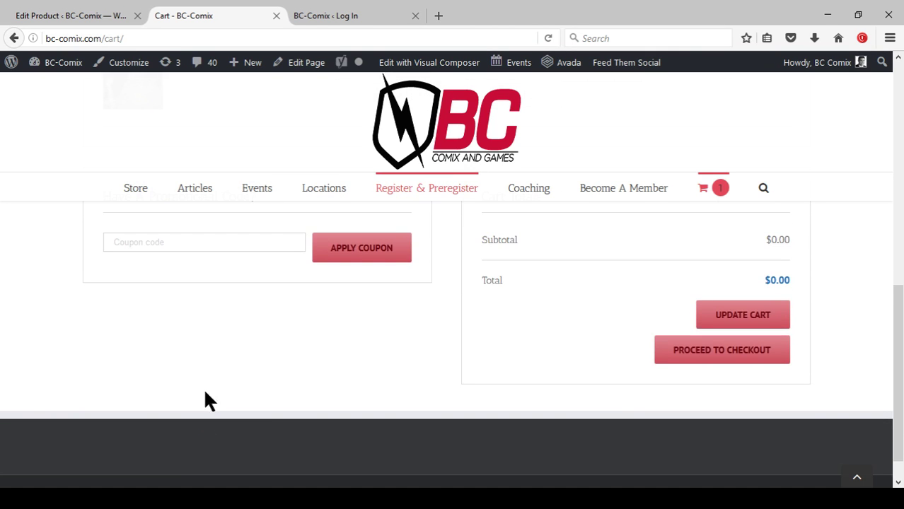
left_click(690, 352)
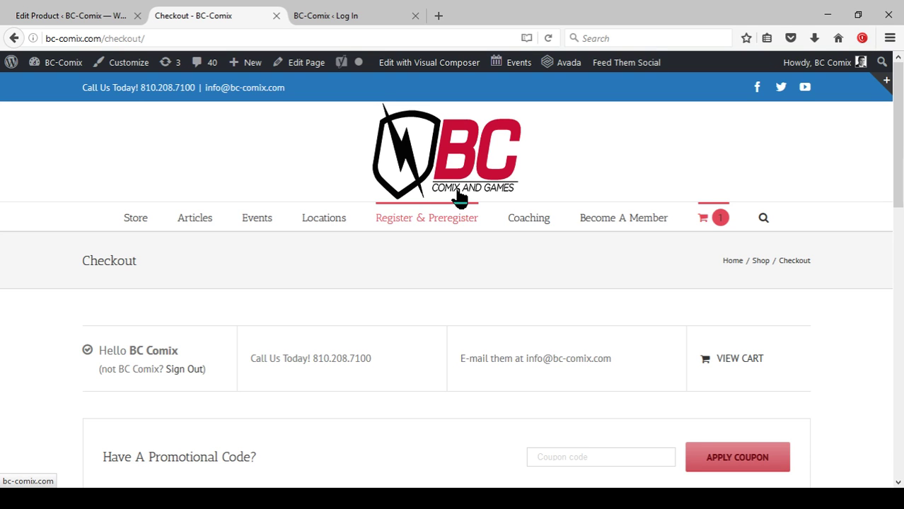
Review the billing address section and continue to Additional Information.
mouse_move(459, 214)
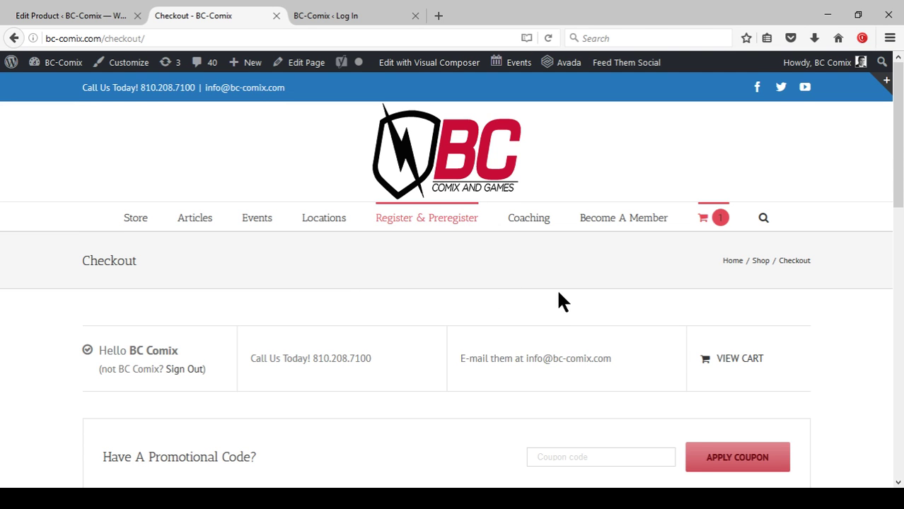
scroll(551, 291, "down", 3)
scroll(534, 331, "up", 2)
scroll(534, 336, "up", 1)
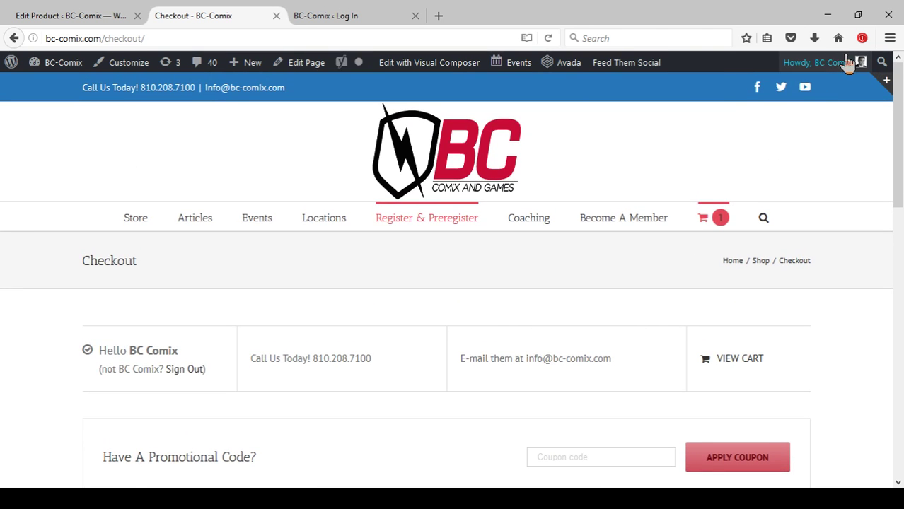
mouse_move(856, 63)
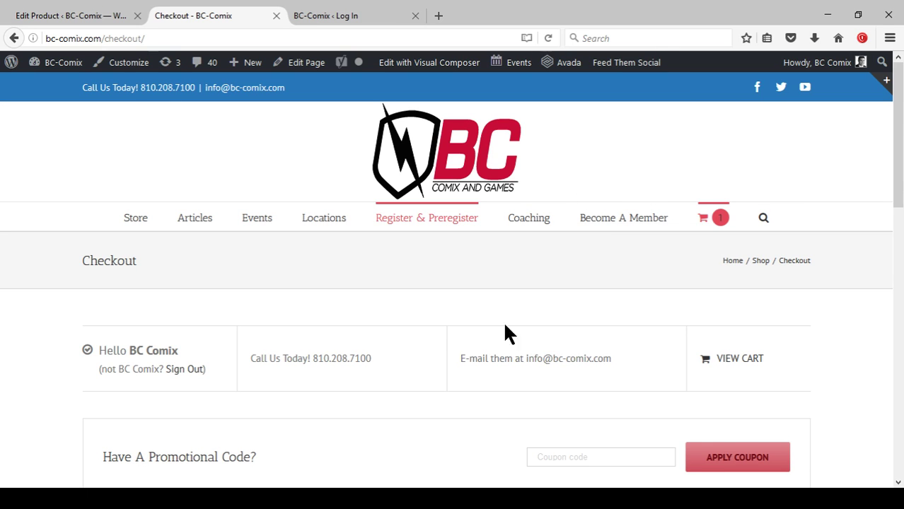
scroll(484, 310, "down", 2)
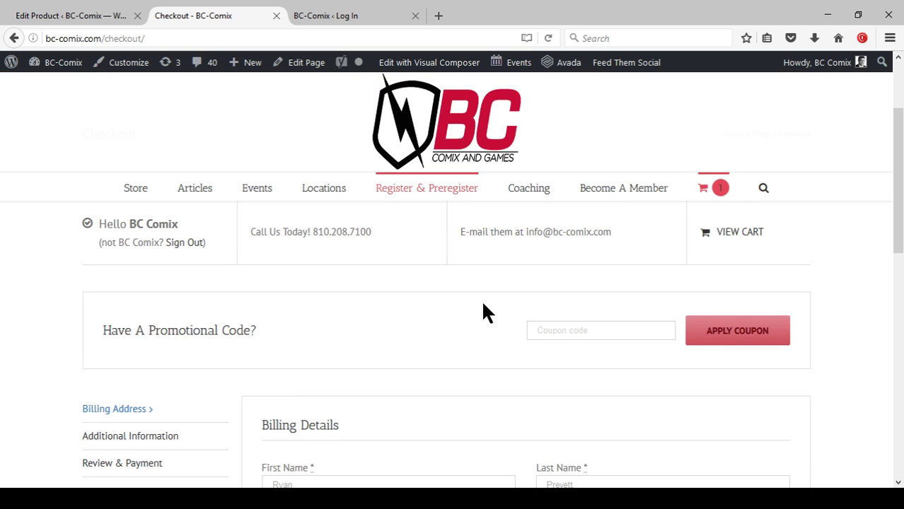
scroll(357, 329, "up", 2)
scroll(208, 259, "down", 5)
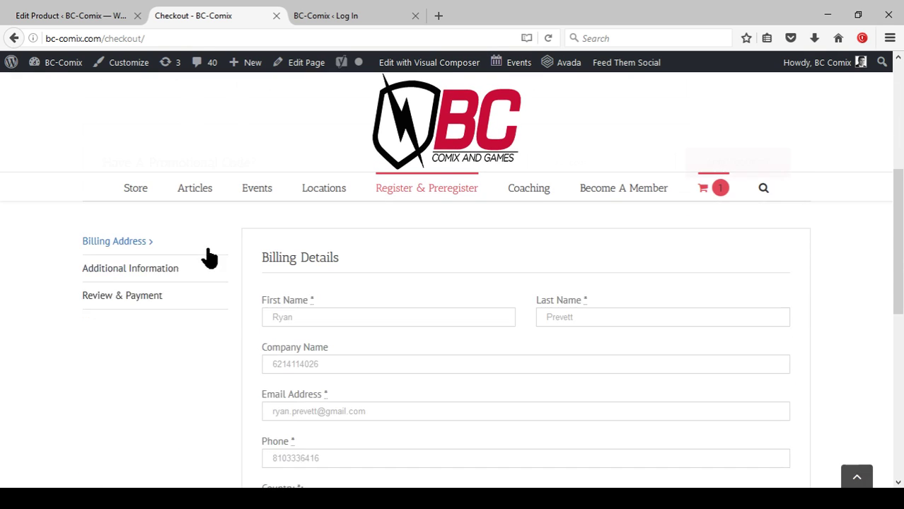
scroll(527, 272, "down", 6)
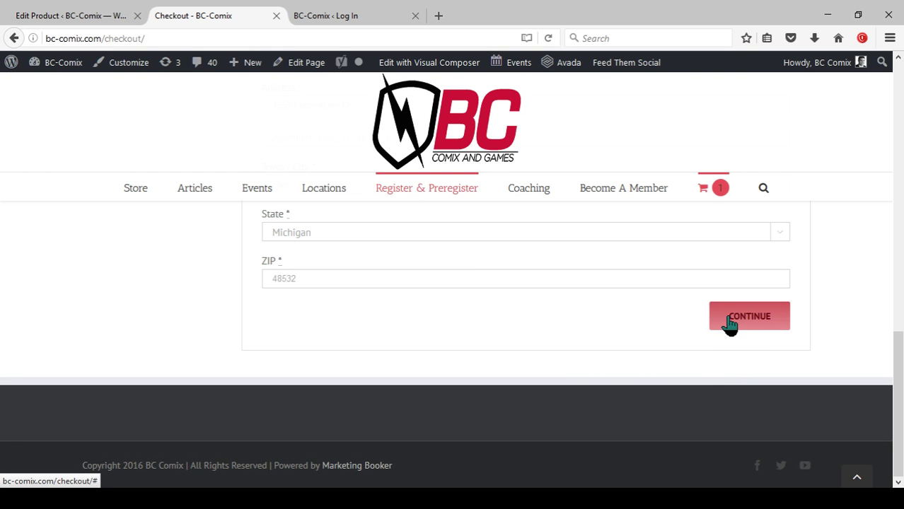
left_click(729, 324)
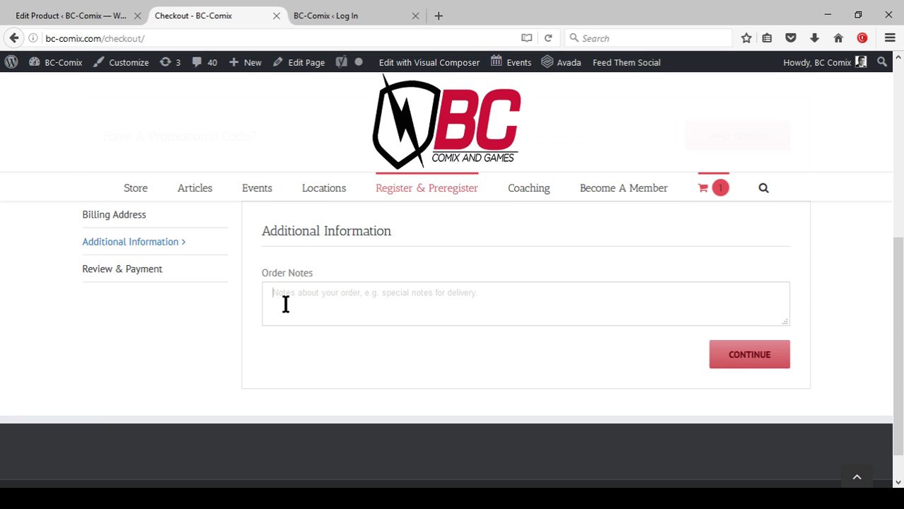
Continue to Review & Payment and place the free $0.00 order.
left_click(732, 370)
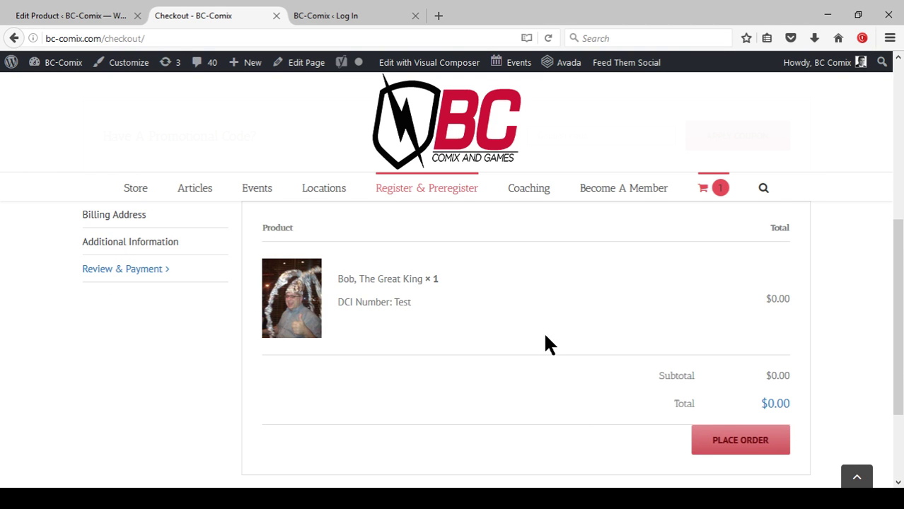
scroll(545, 332, "down", 2)
left_click(736, 380)
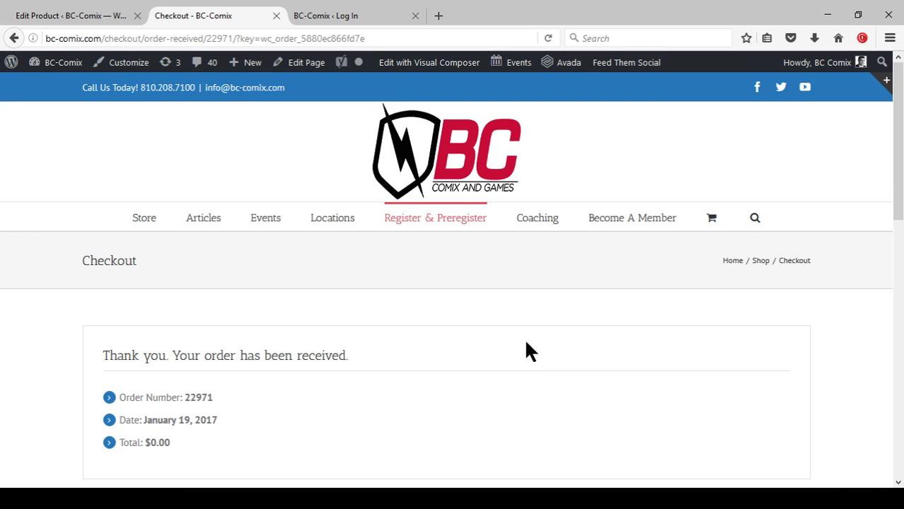
scroll(531, 329, "down", 3)
scroll(531, 322, "down", 3)
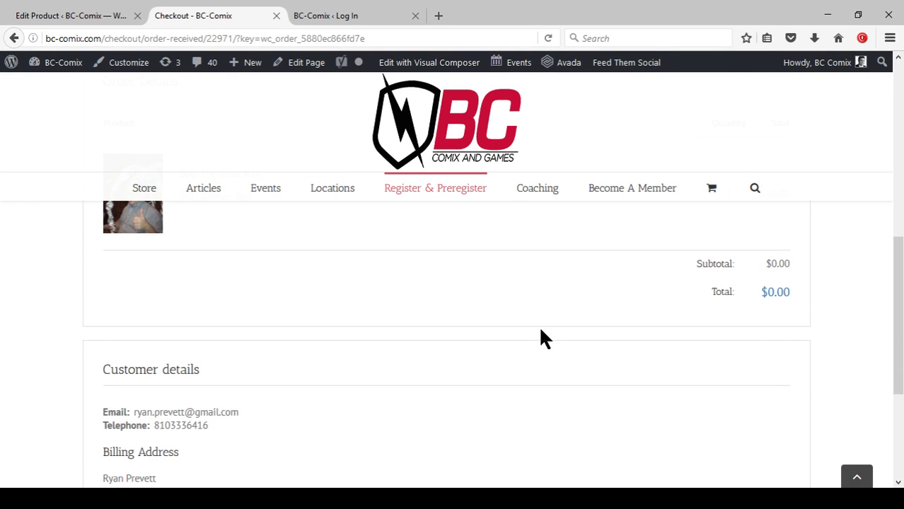
scroll(539, 333, "down", 3)
scroll(539, 333, "up", 10)
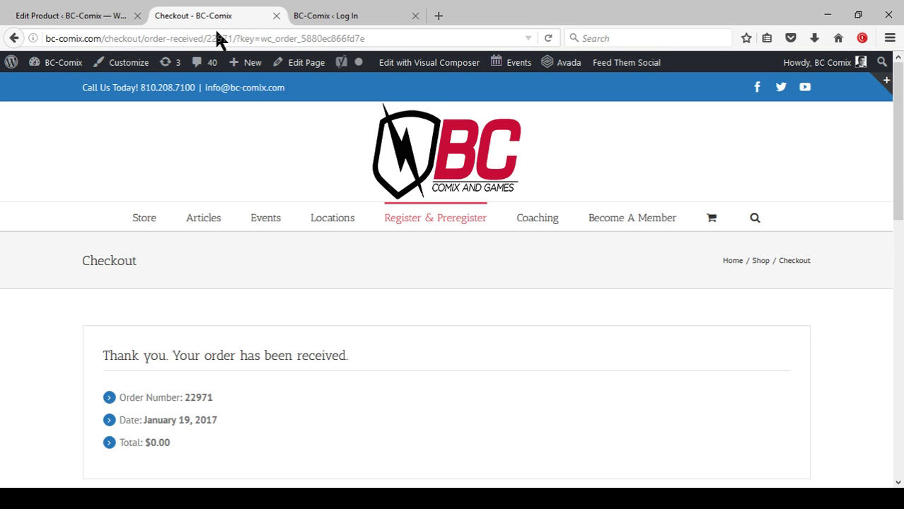
left_click(318, 15)
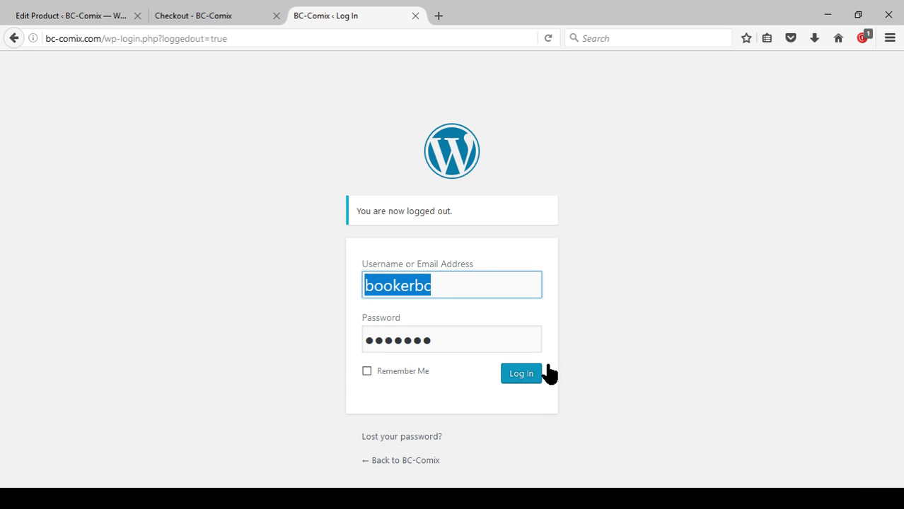
left_click(184, 17)
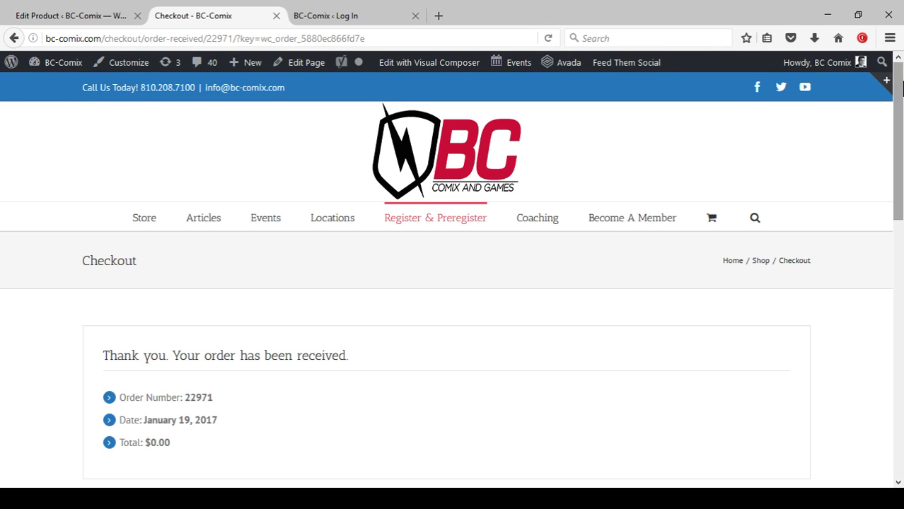
mouse_move(62, 70)
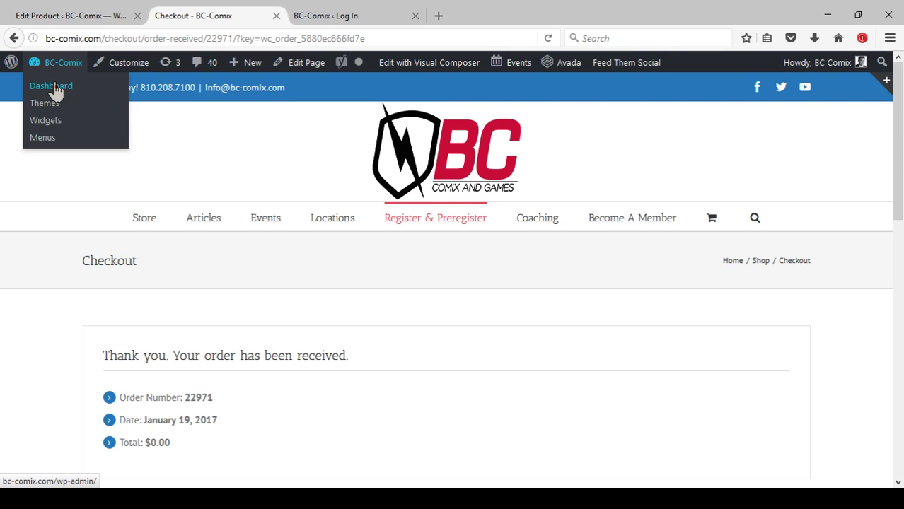
Go to the admin Dashboard, then open WooCommerce Orders with order #22971 at $0.00 on top.
left_click(55, 86)
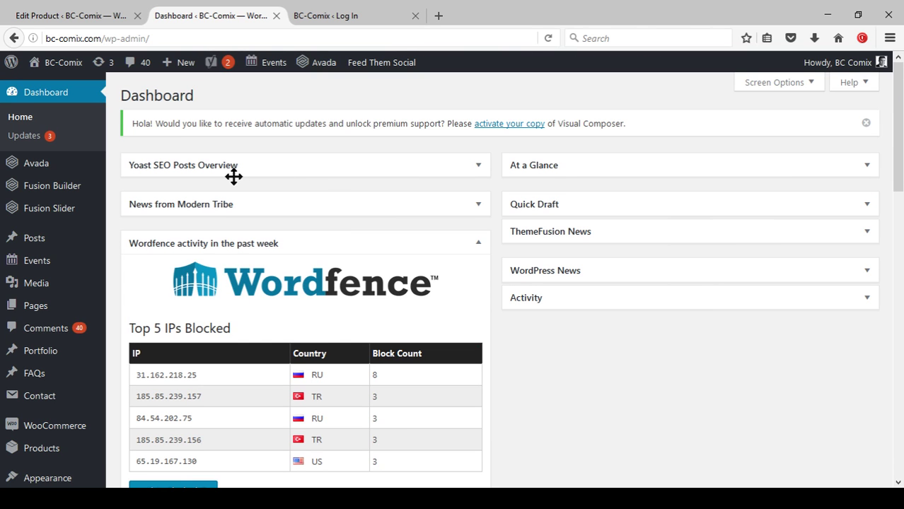
scroll(113, 311, "down", 2)
mouse_move(63, 368)
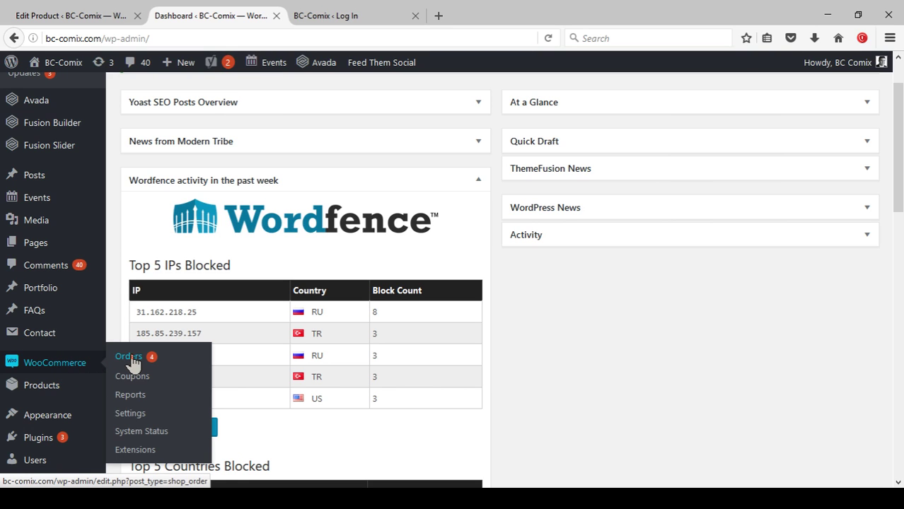
left_click(128, 357)
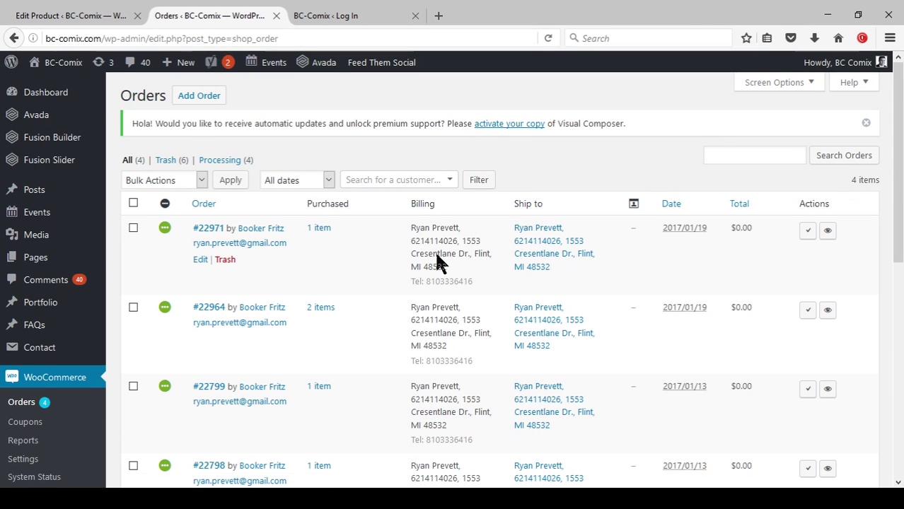
Expand order #22971's one item, Bob, The Great King, with its DCI Number recorded as Test.
left_click(320, 230)
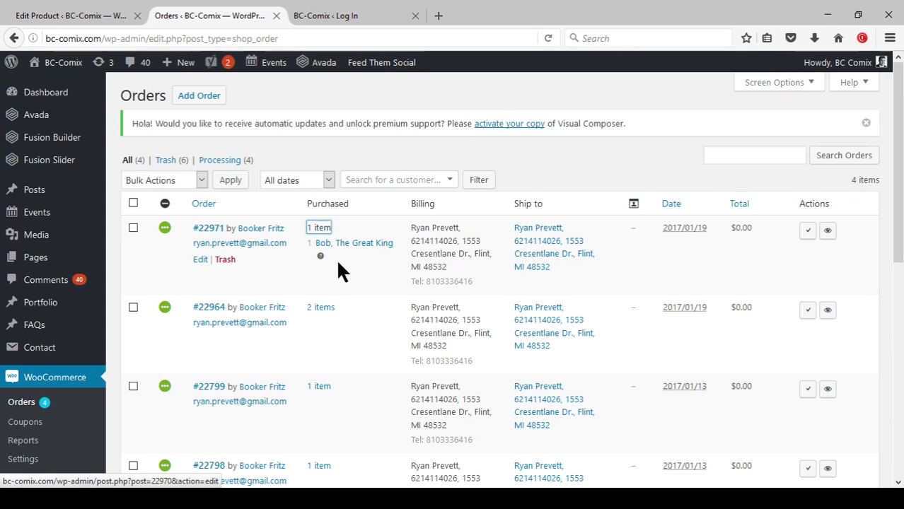
mouse_move(320, 258)
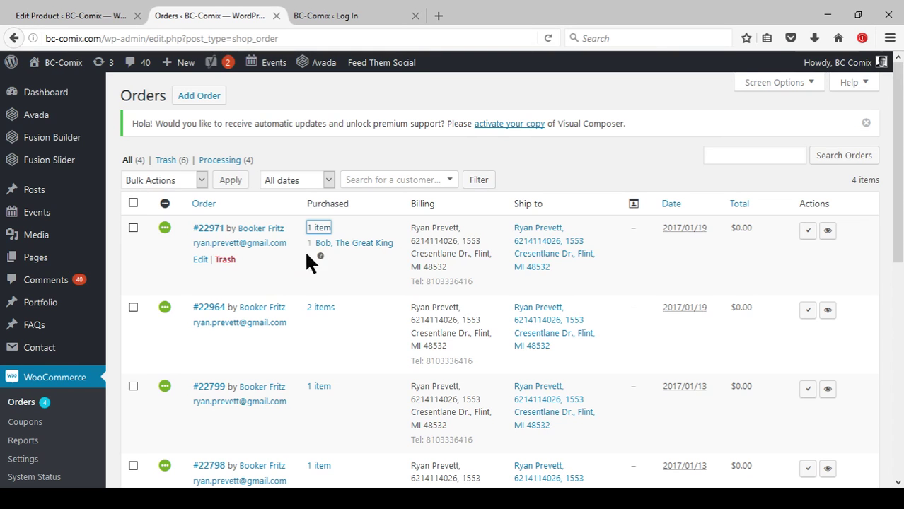
scroll(383, 254, "down", 5)
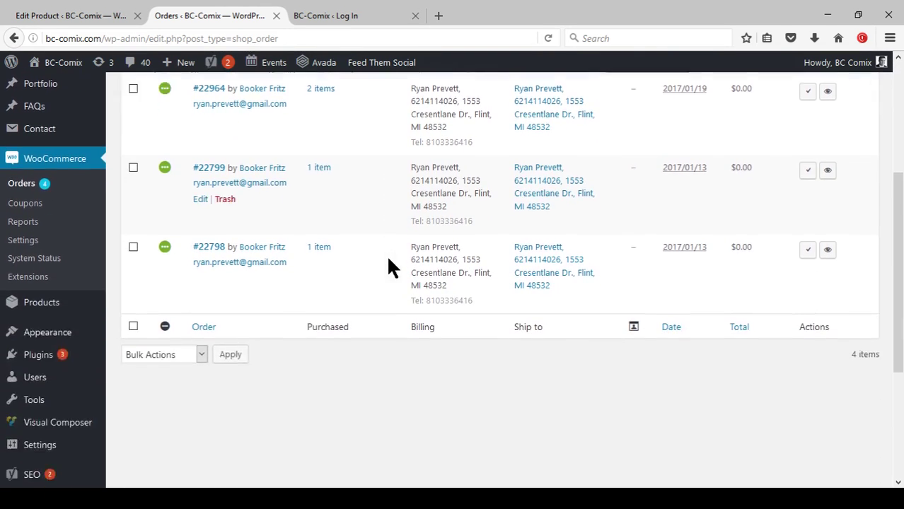
scroll(386, 278, "up", 4)
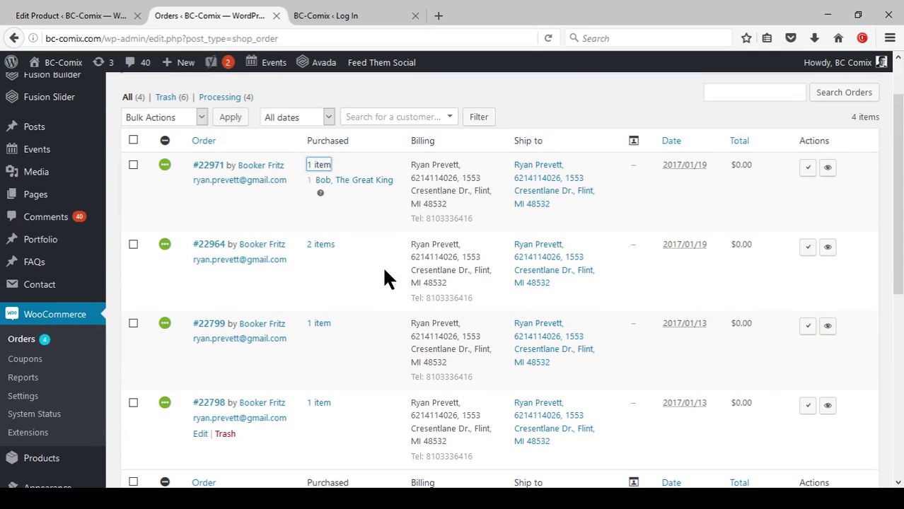
Tick the checkboxes of all four orders in the Orders list.
left_click(134, 164)
left_click(133, 244)
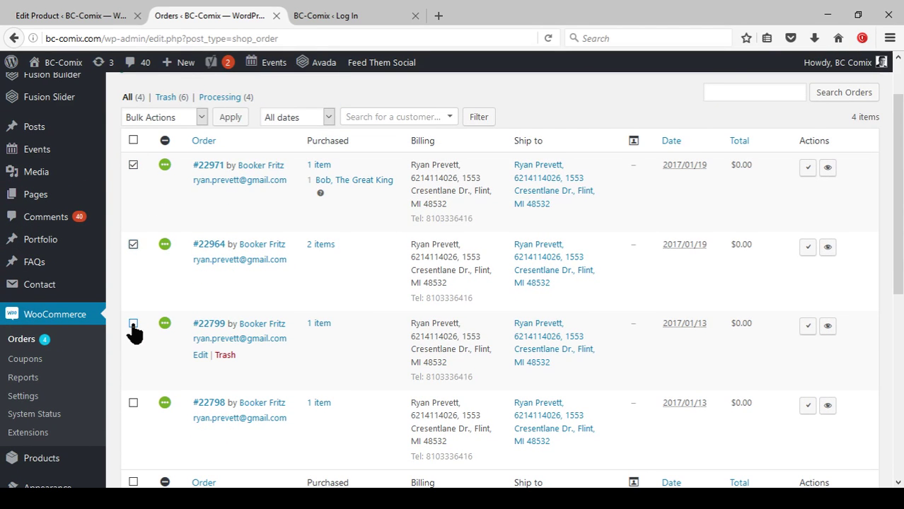
left_click(133, 324)
left_click(133, 403)
scroll(249, 342, "down", 2)
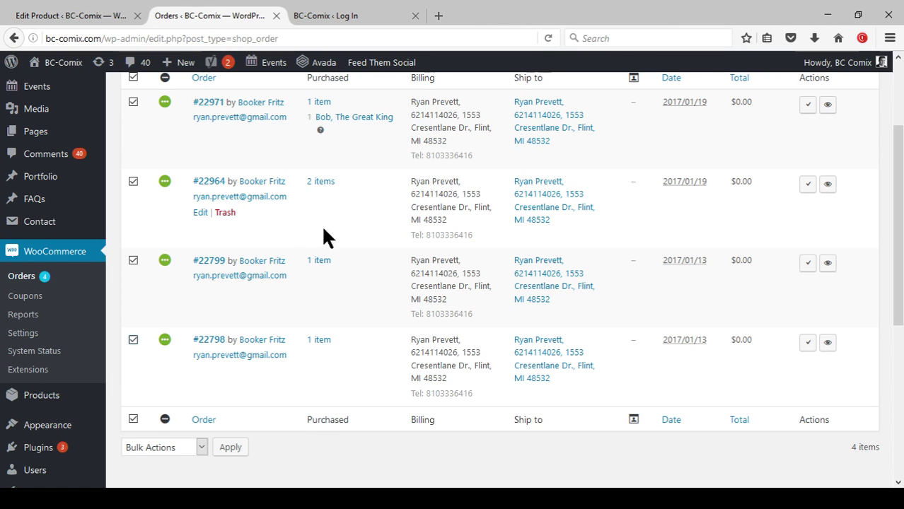
scroll(349, 237, "down", 2)
scroll(333, 323, "up", 4)
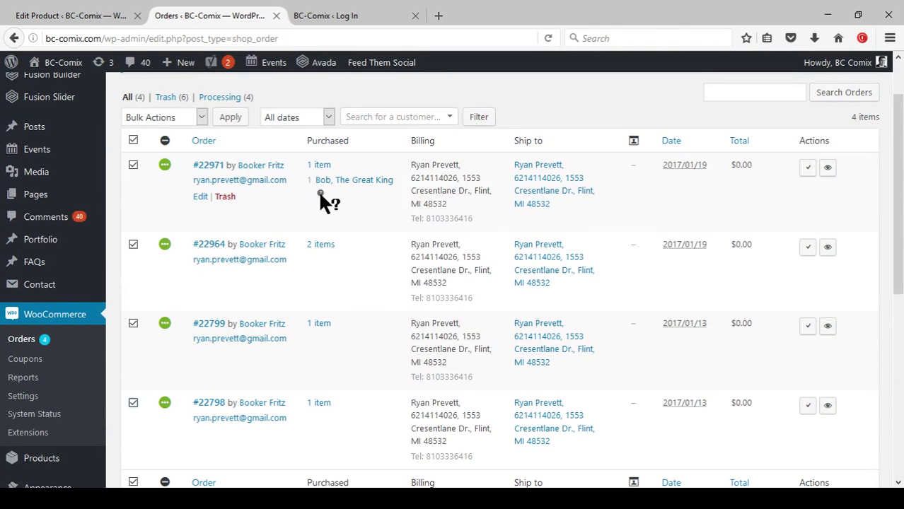
mouse_move(322, 194)
scroll(453, 244, "down", 4)
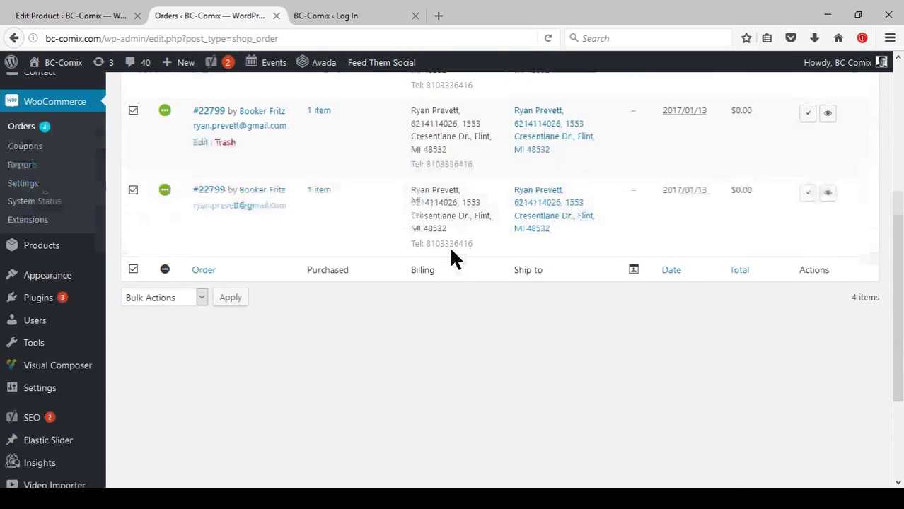
scroll(407, 321, "up", 3)
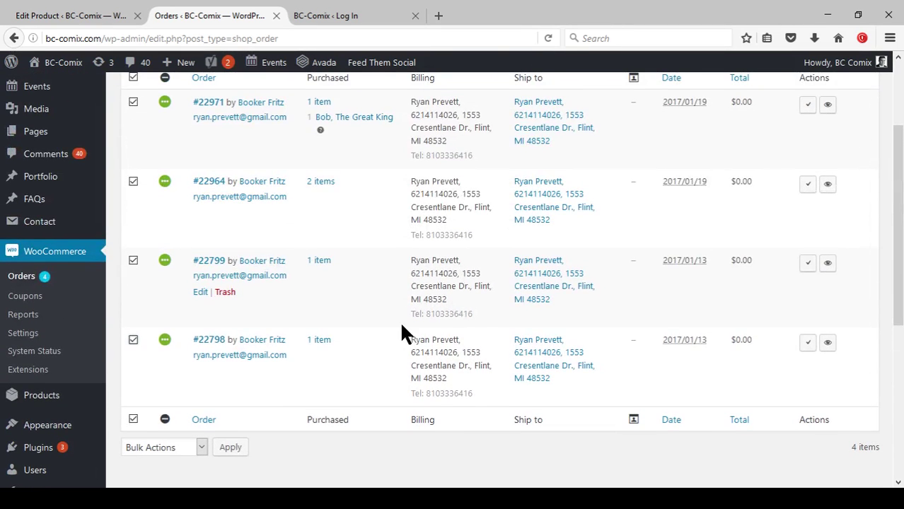
scroll(406, 325, "down", 1)
scroll(406, 326, "up", 3)
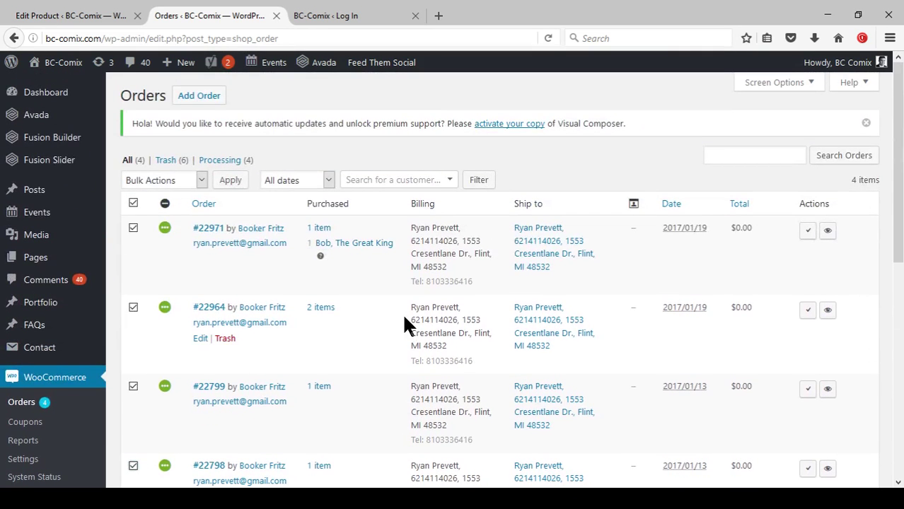